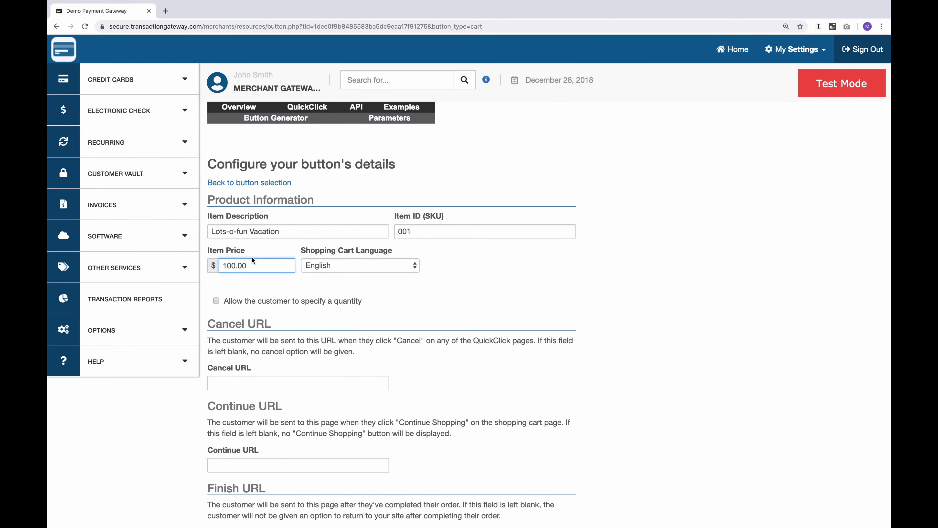
left_click(377, 265)
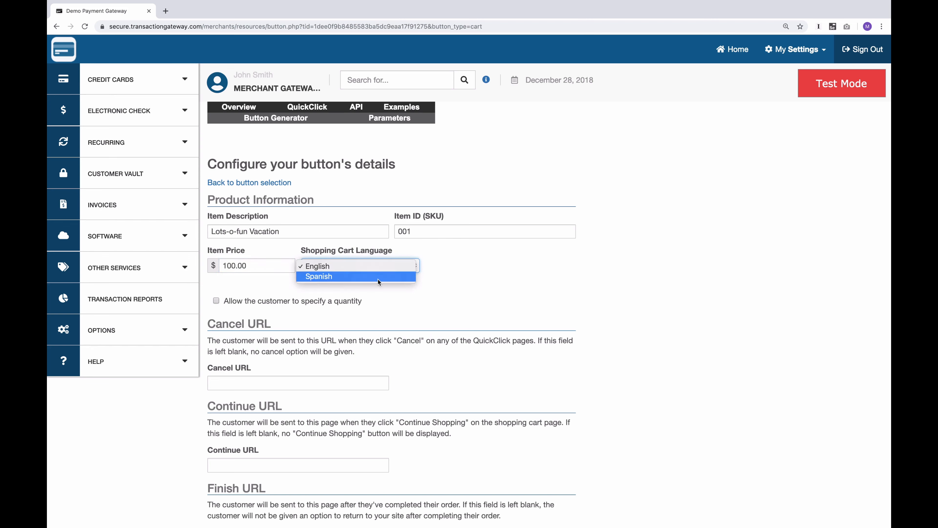
left_click(445, 295)
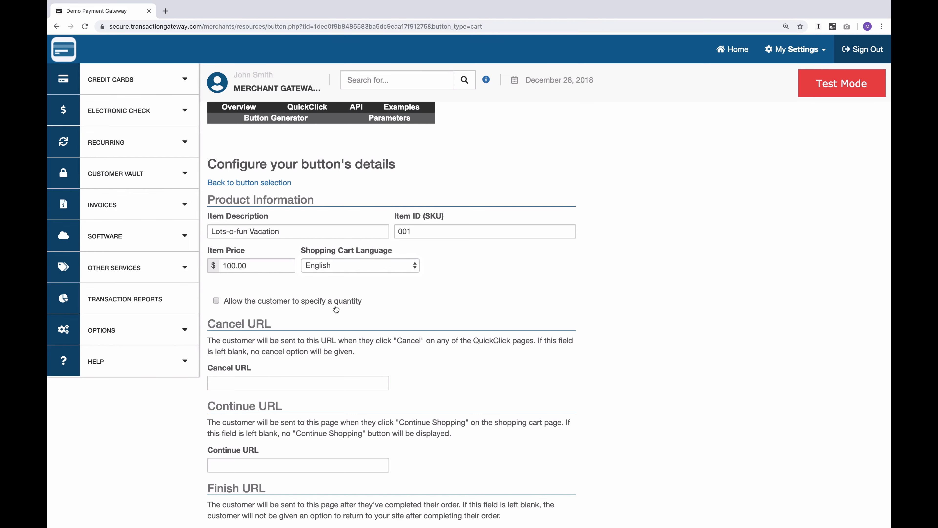
Step: Enable product options for the shopping cart button and define the first option as Size with the Dropdown Menu field type
scroll(336, 309, "down", 5)
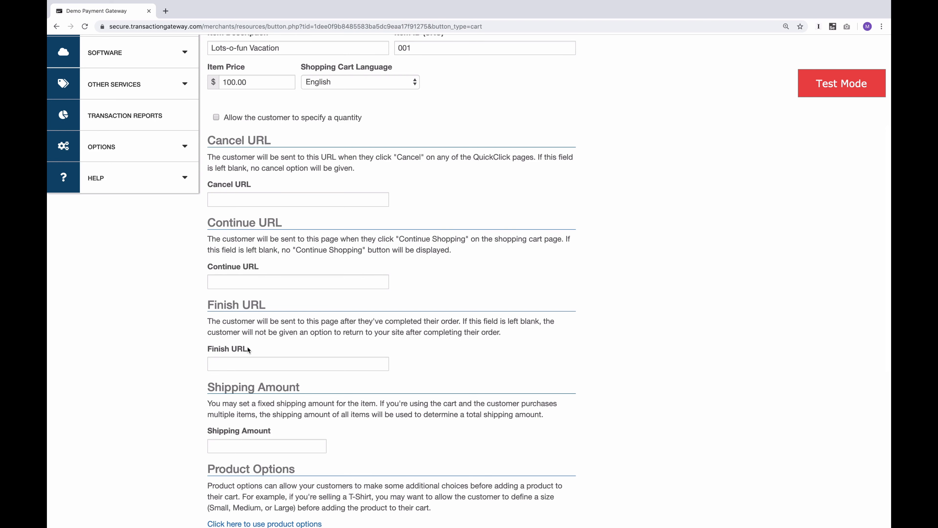
scroll(247, 347, "down", 6)
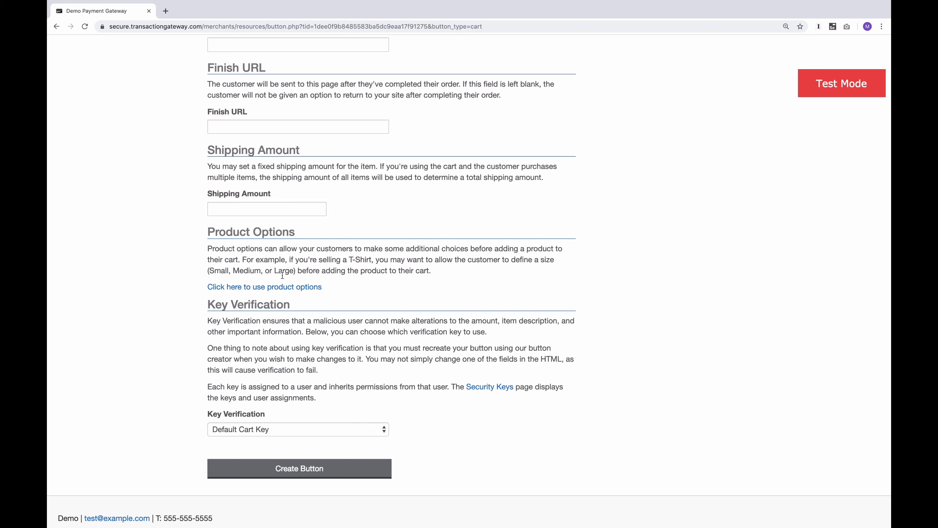
left_click(251, 287)
scroll(251, 165, "down", 5)
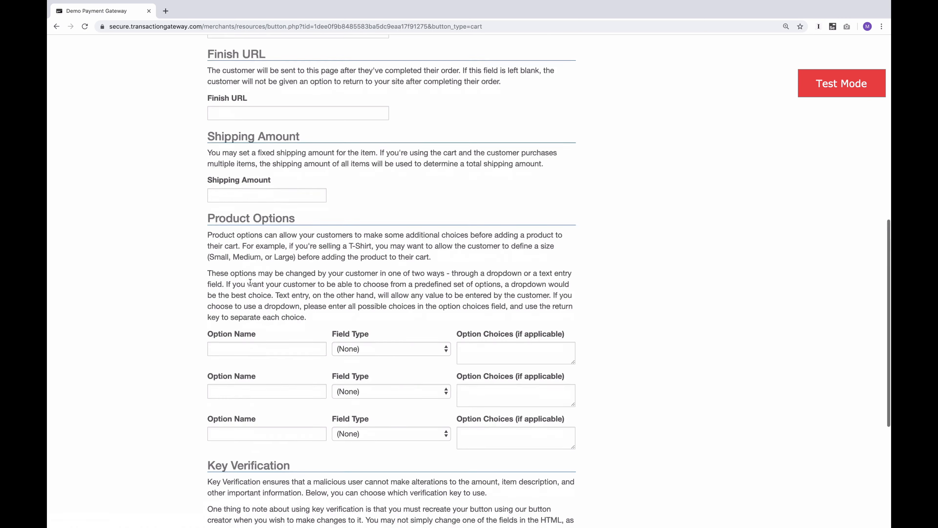
left_click(251, 166)
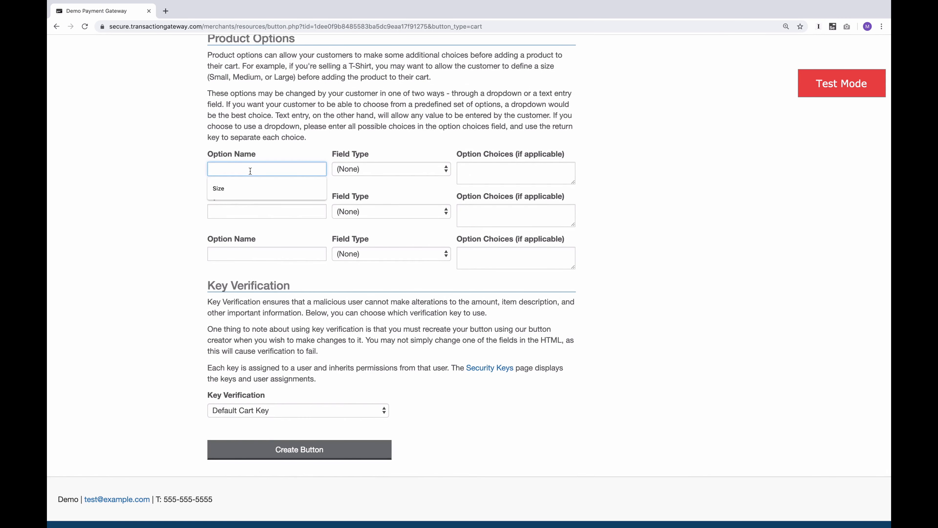
left_click(236, 186)
left_click(375, 173)
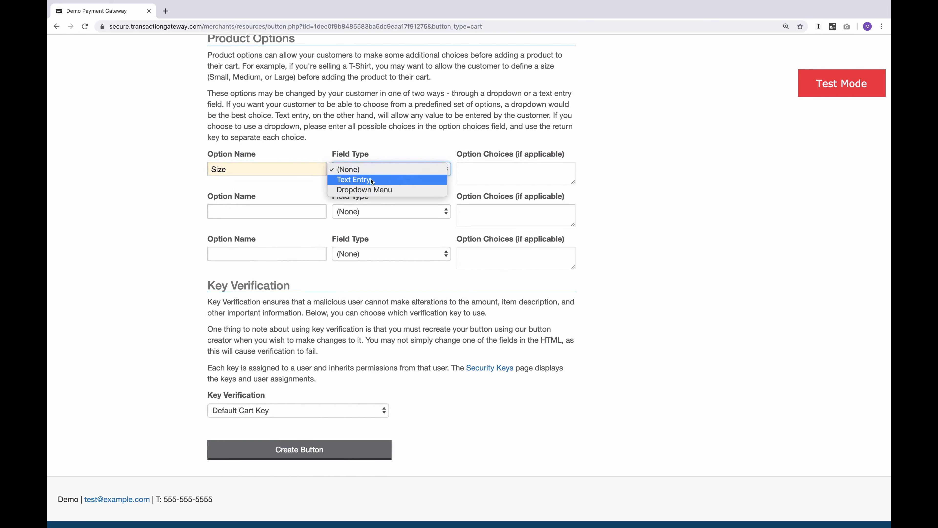
left_click(367, 193)
Step: Enter Small, Medium and Large on separate lines as the Size option's choices and enlarge the box to fit them
left_click(495, 172)
type("Smal")
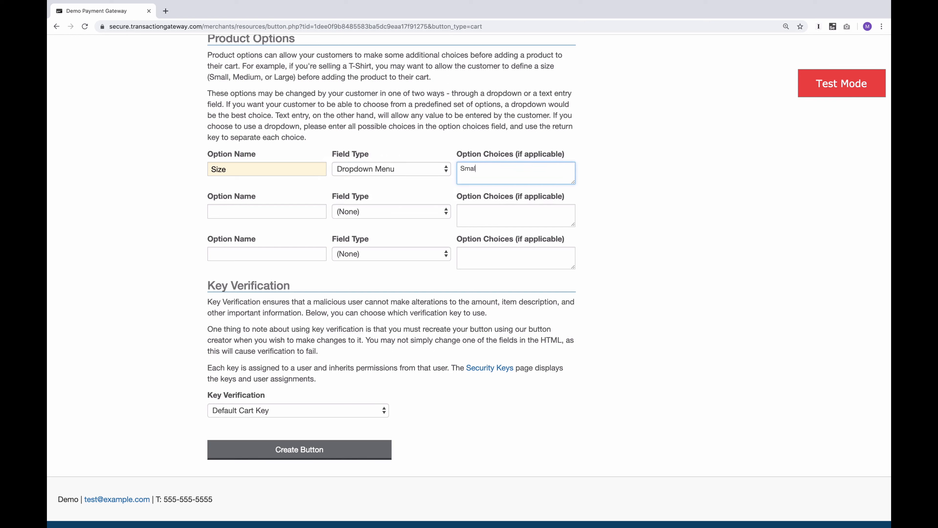
type("l")
key("Return")
type("Medium")
key("Return")
type("Large")
left_click_drag(572, 182, 574, 194)
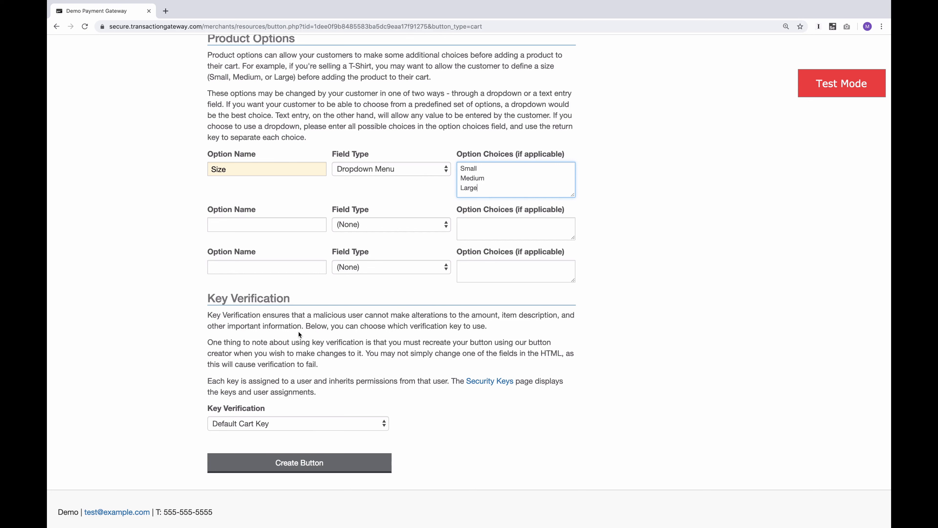
Step: Create the shopping cart button and highlight its generated Add to Cart HTML code and alternative link
left_click(292, 472)
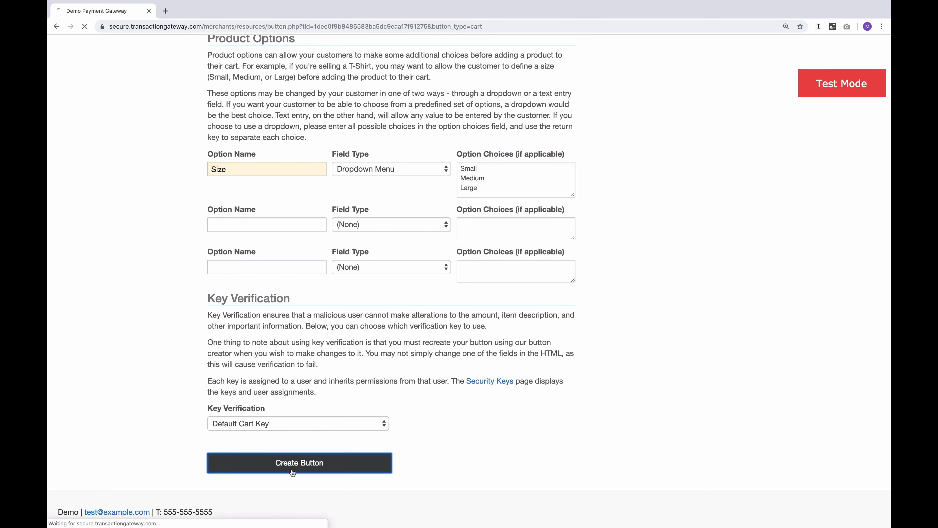
scroll(292, 472, "down", 5)
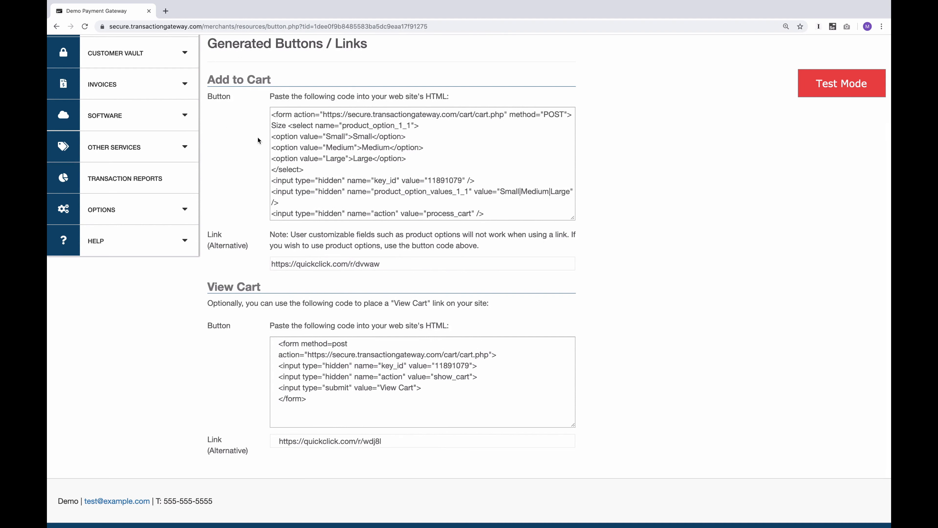
left_click(307, 134)
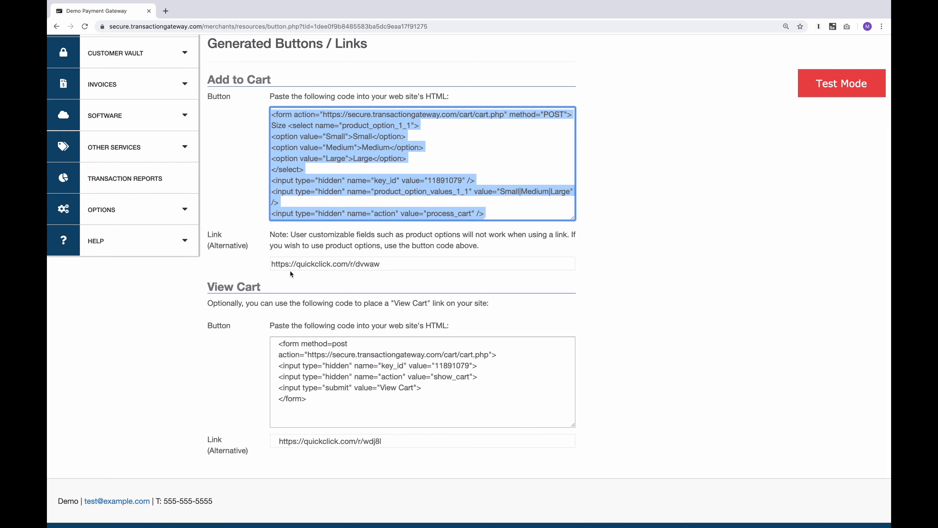
left_click(313, 265)
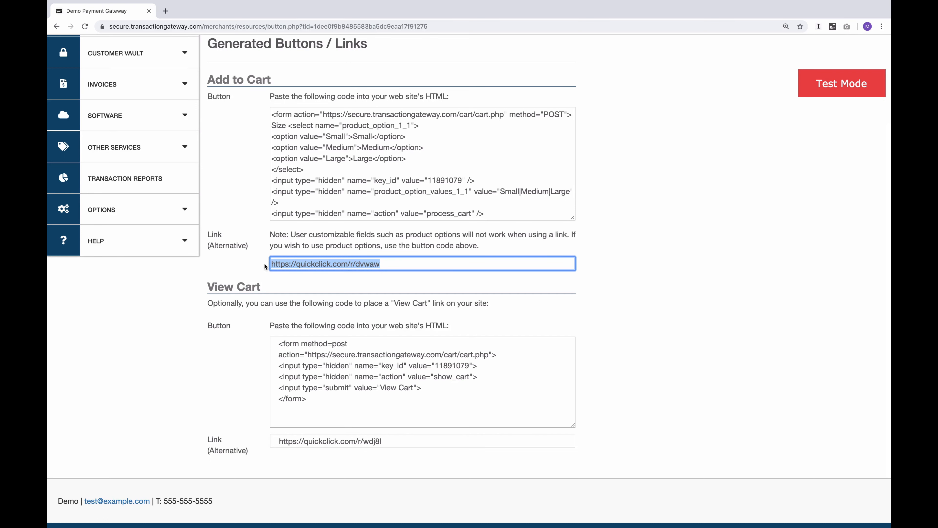
left_click(248, 342)
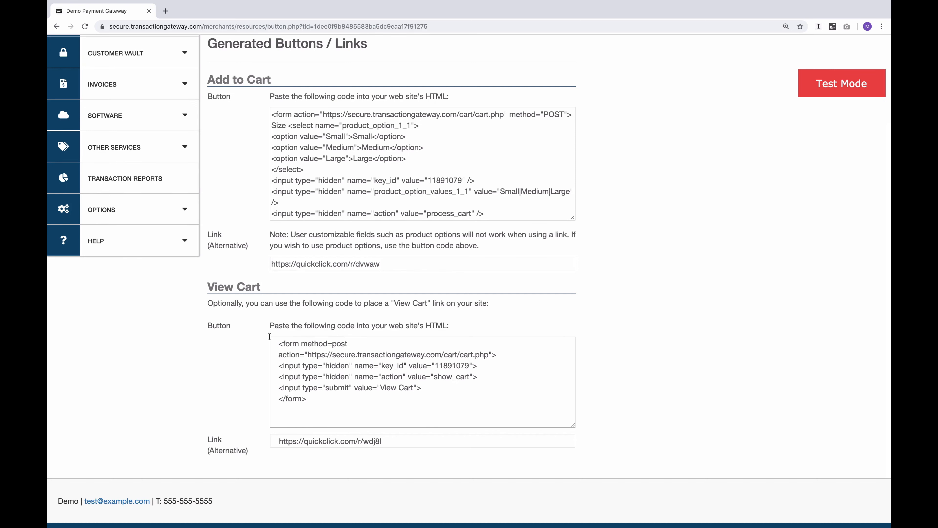
Step: Start a new fixed price button with the item description Testing Product and an item price of $5.00
scroll(270, 336, "up", 5)
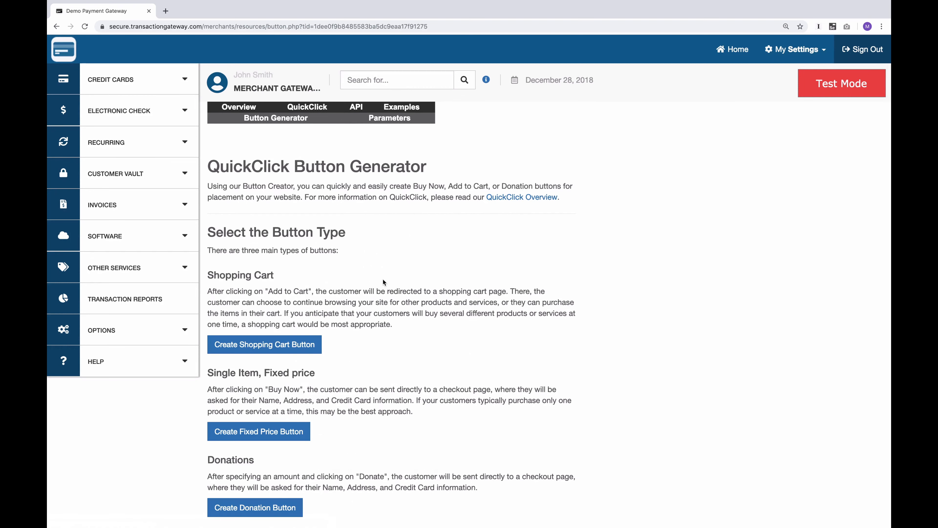
left_click(258, 431)
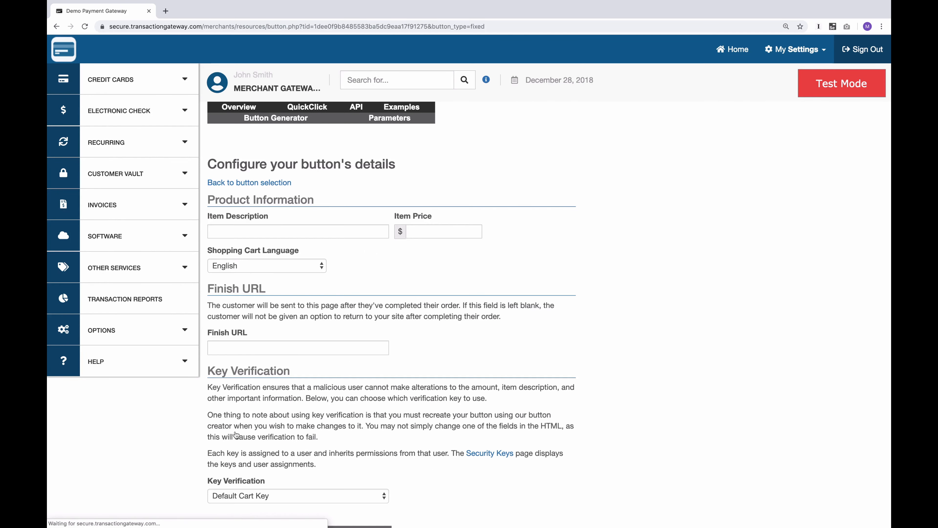
scroll(236, 434, "down", 2)
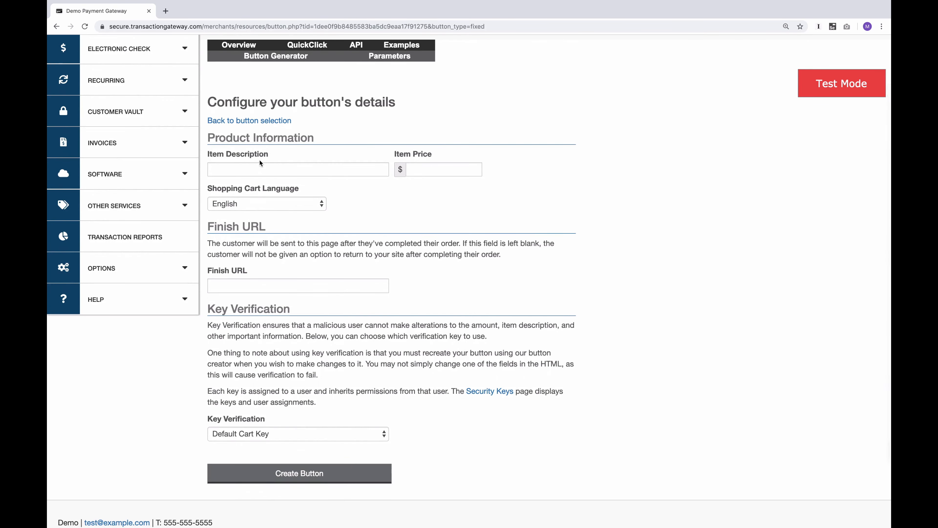
left_click(253, 169)
type("Testing Product")
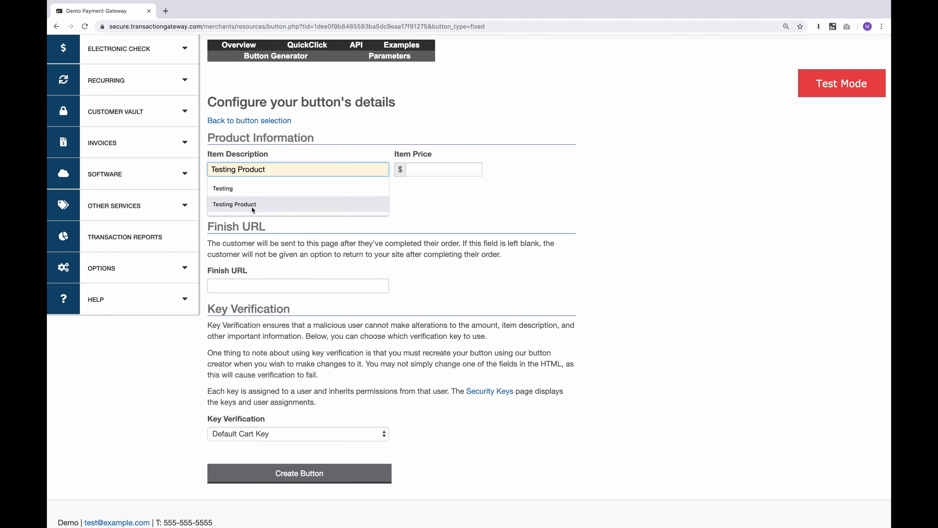
left_click(252, 207)
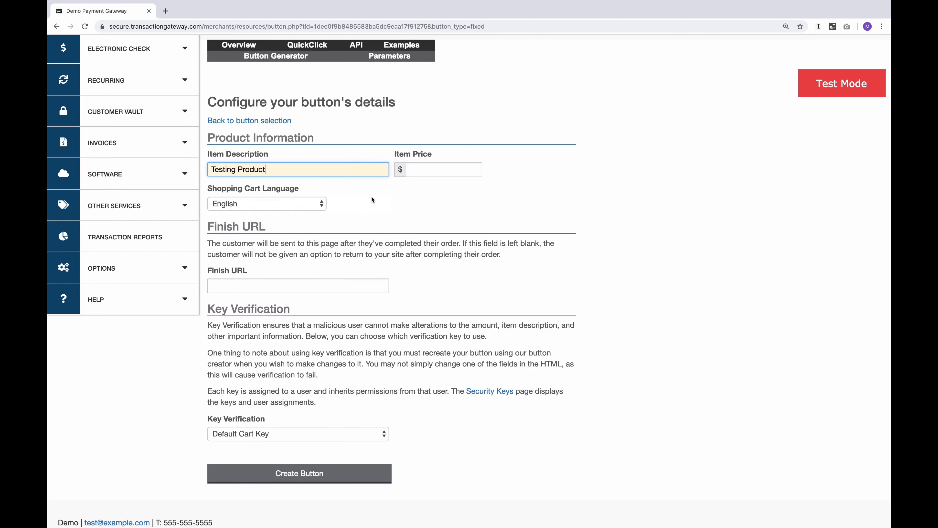
left_click(430, 175)
left_click(434, 190)
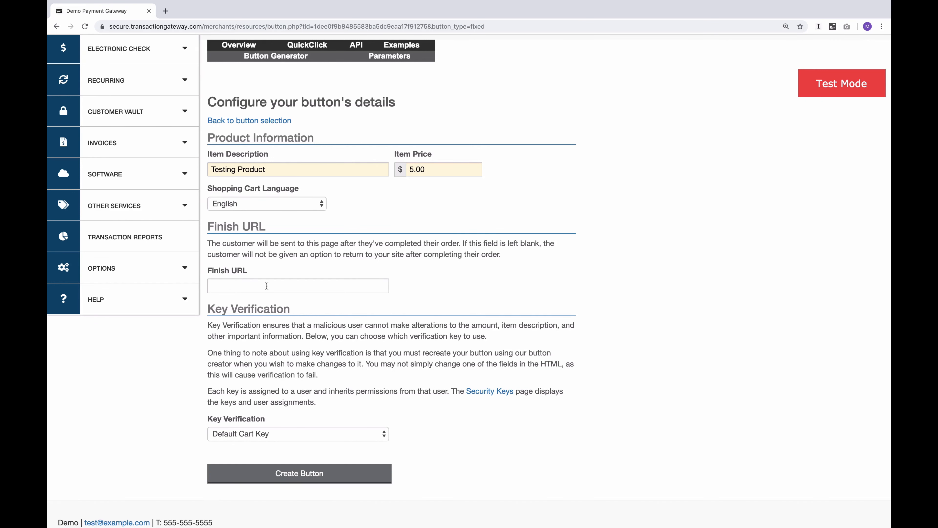
Step: Create the fixed price button and highlight its generated HTML code and alternative link
left_click(311, 478)
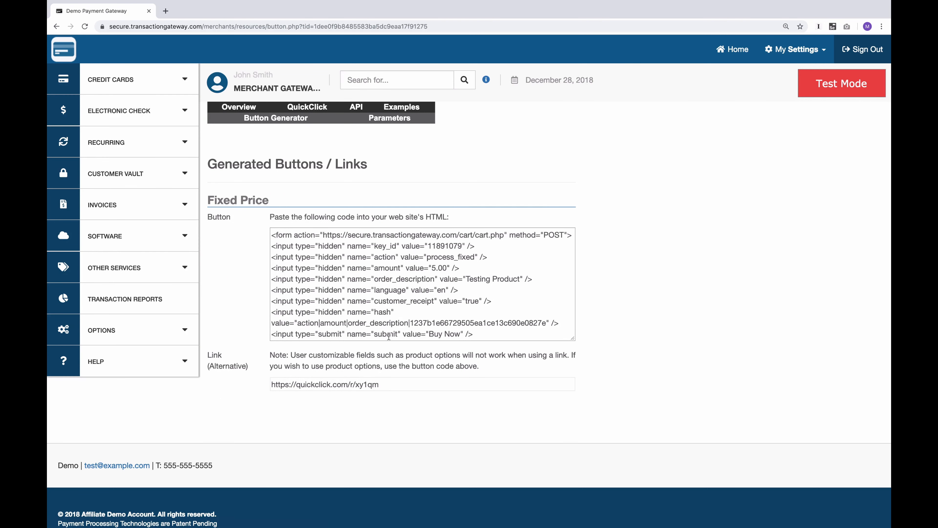
left_click(442, 330)
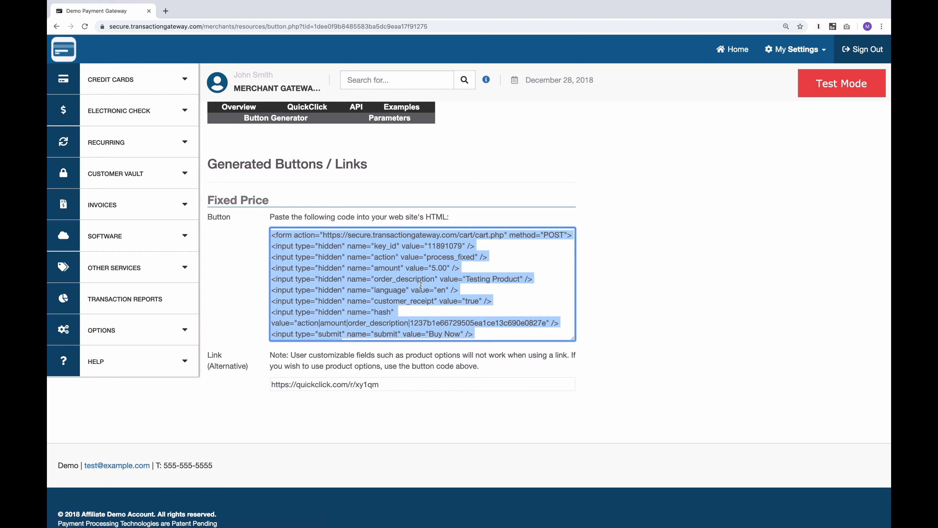
left_click(347, 383)
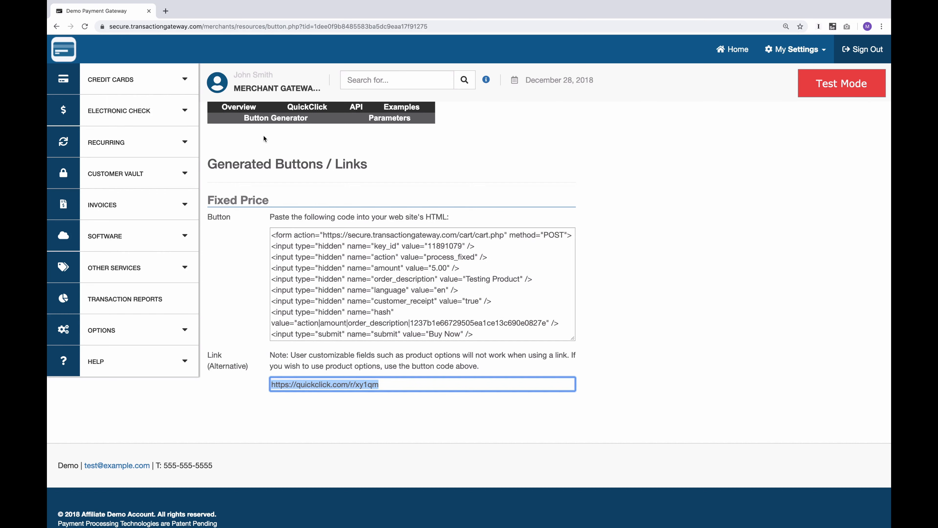
Step: Start a new donation button described as Donation and give customers the option to set it as a recurring donation
left_click(273, 119)
left_click(258, 508)
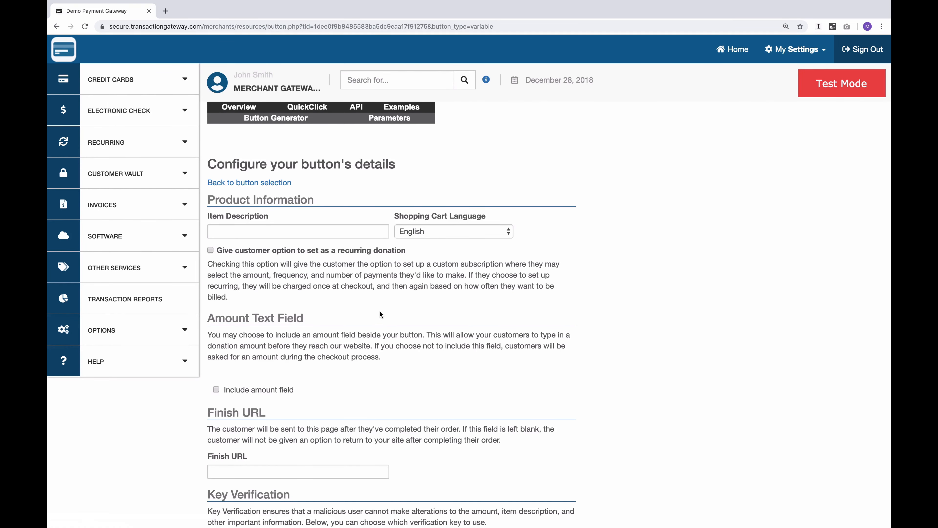
left_click(290, 236)
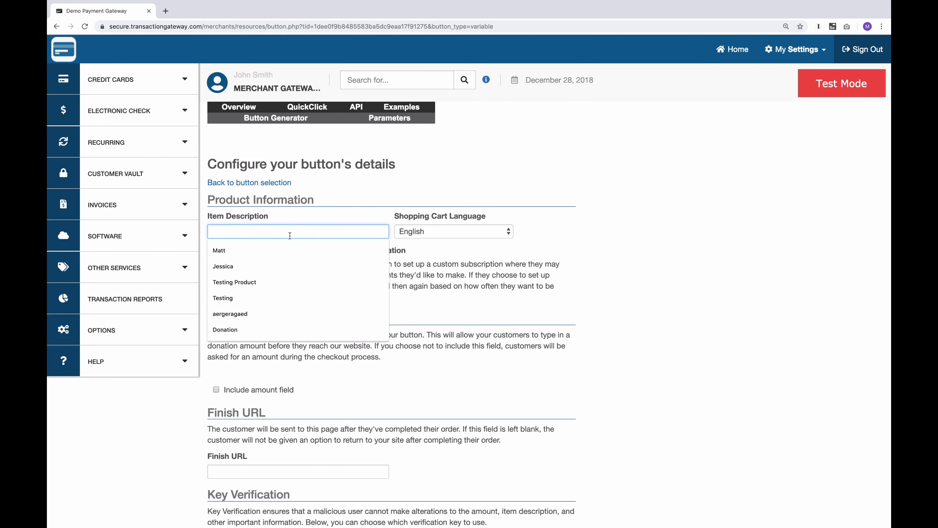
type("Donation")
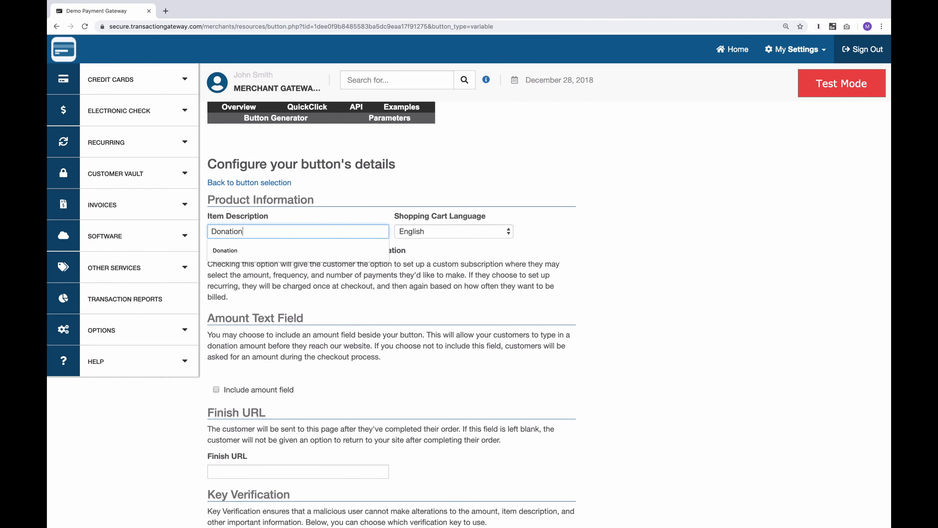
left_click(422, 281)
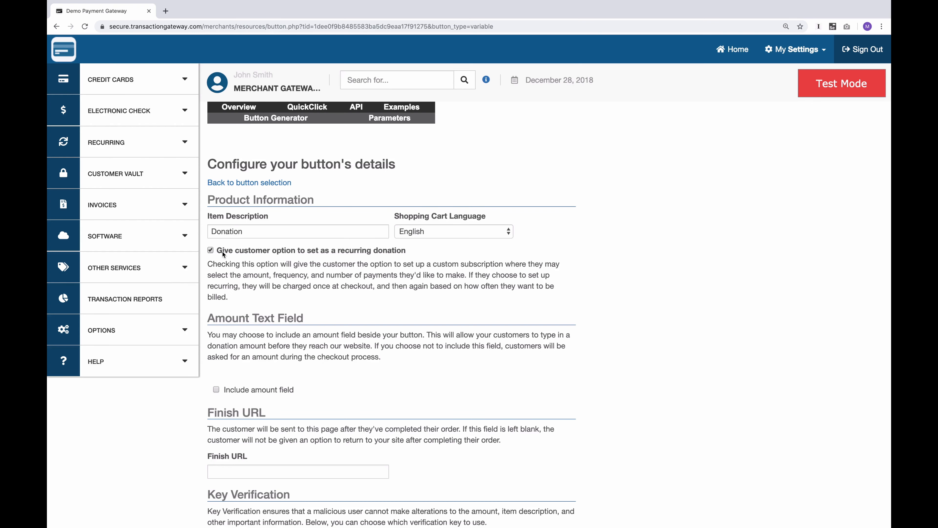
left_click(222, 251)
Step: Create the donation button and highlight its generated HTML code and alternative link
scroll(259, 287, "down", 7)
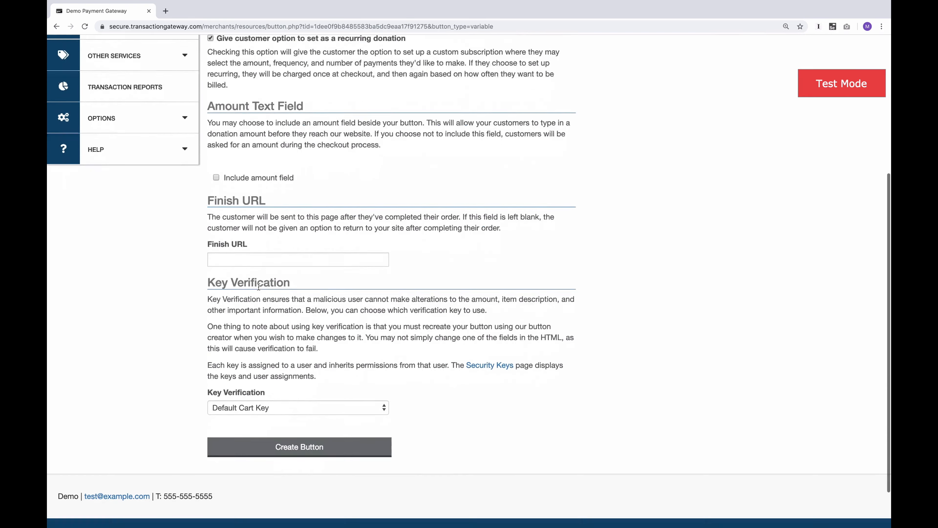
left_click(334, 397)
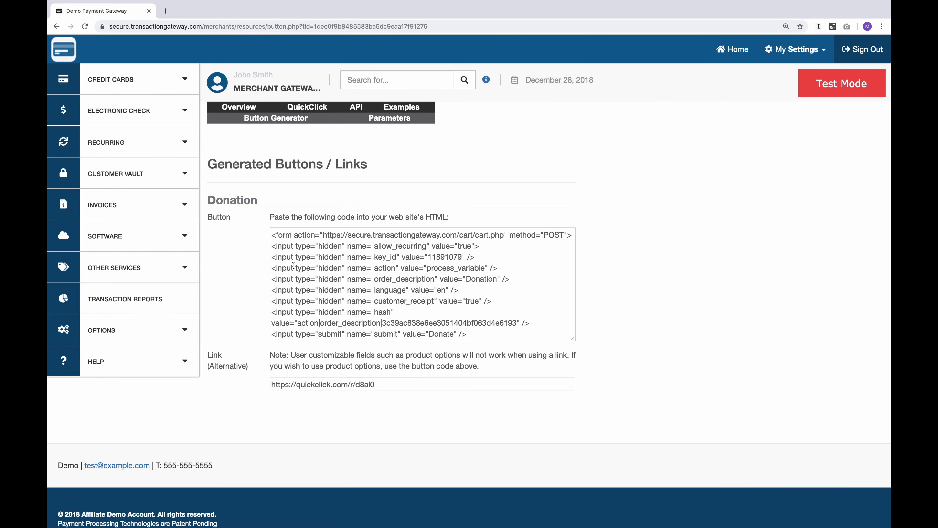
left_click(294, 265)
left_click(315, 385)
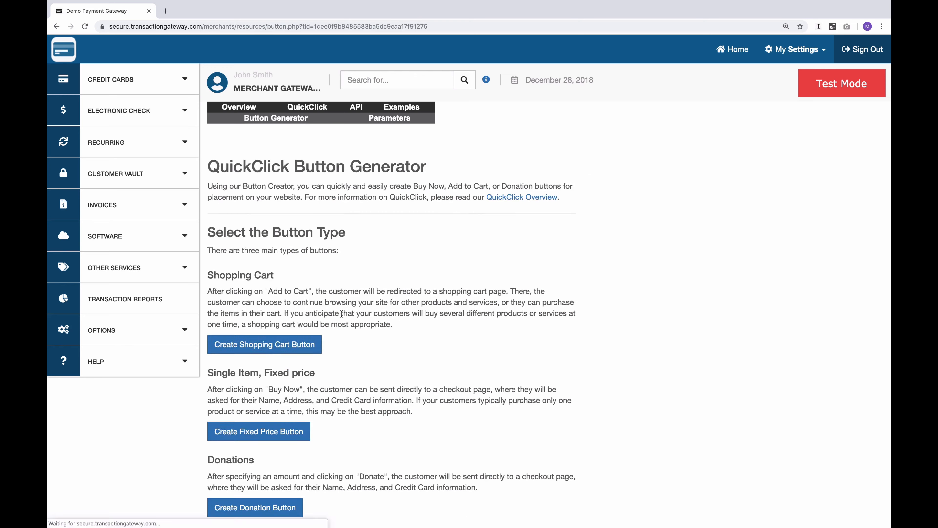
Step: Start a new recurring payments button and choose The Plan as its subscription plan
scroll(343, 317, "down", 5)
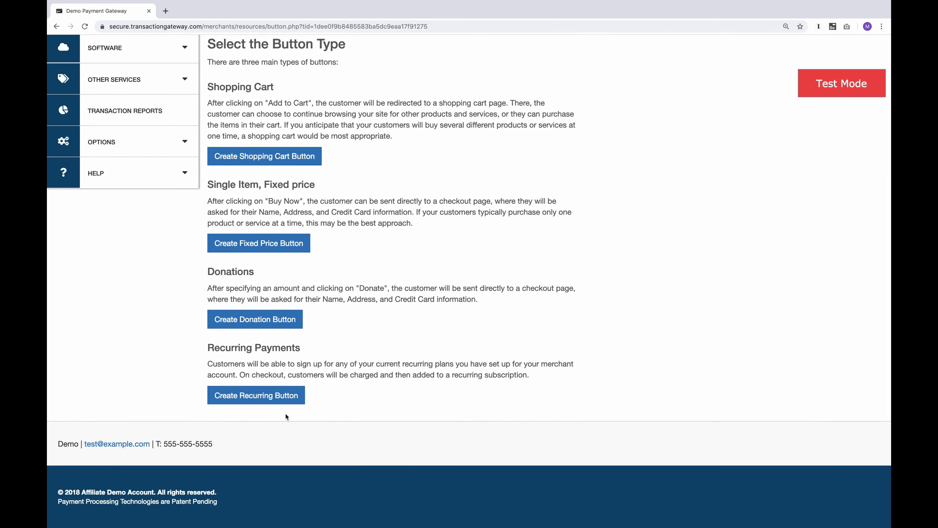
left_click(248, 398)
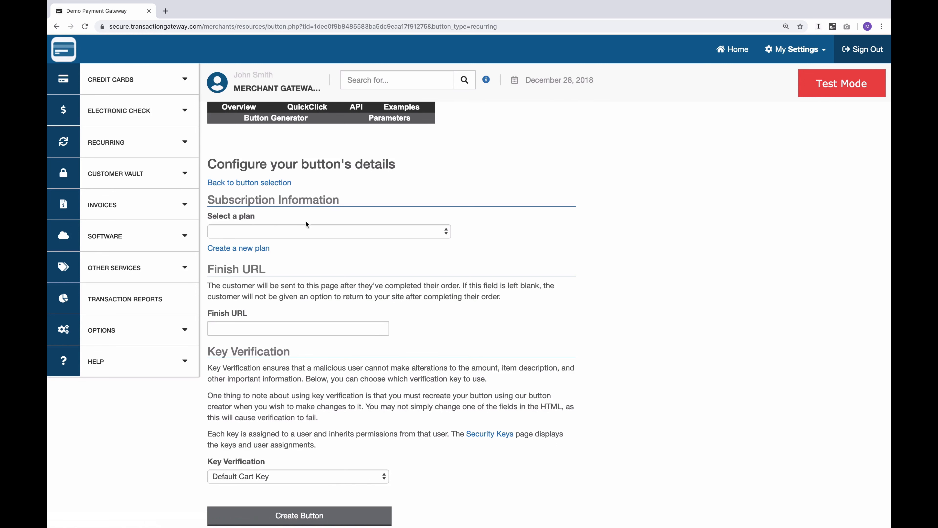
left_click(304, 231)
left_click(273, 240)
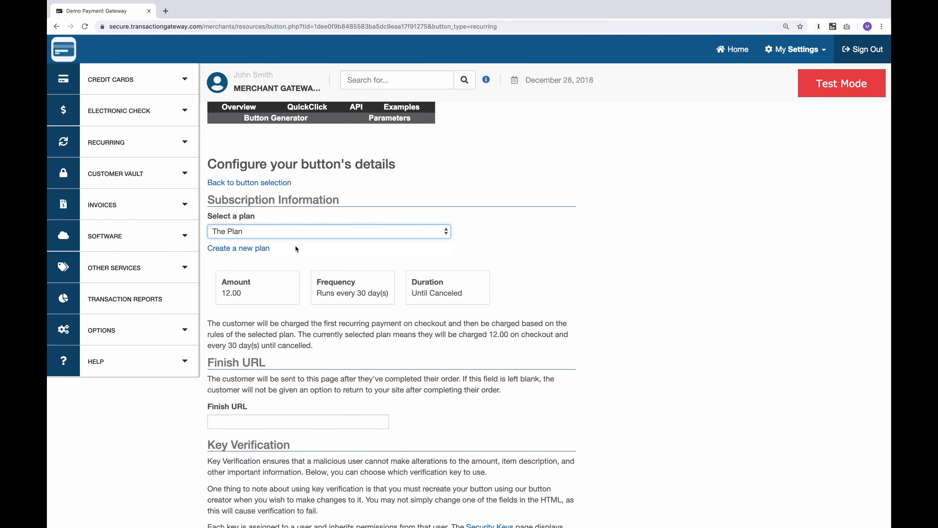
left_click(288, 260)
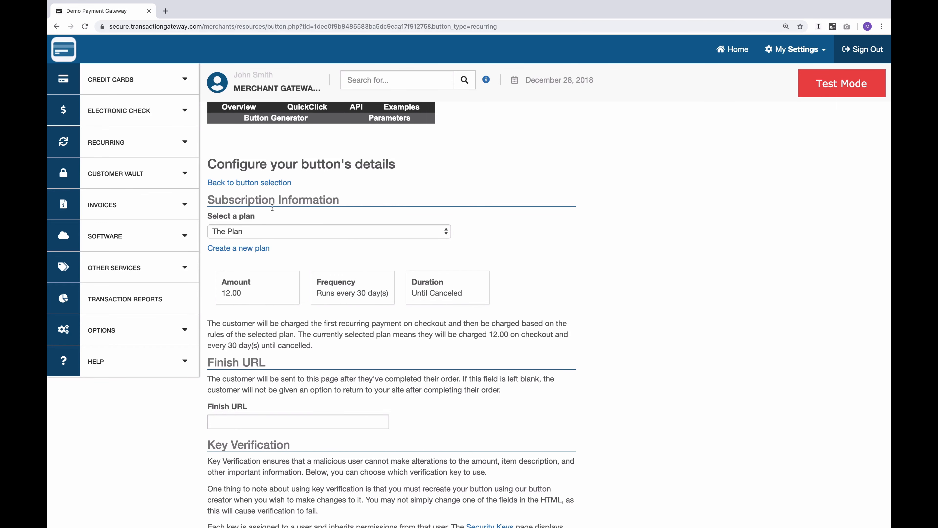
scroll(411, 352, "down", 5)
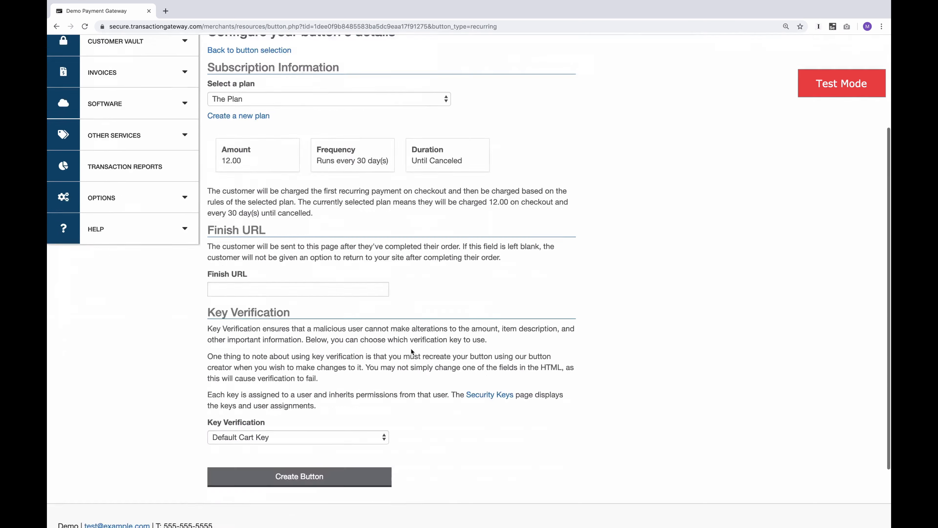
Step: Open the QuickClick Look and Feel settings and start adding a new display profile
left_click(307, 395)
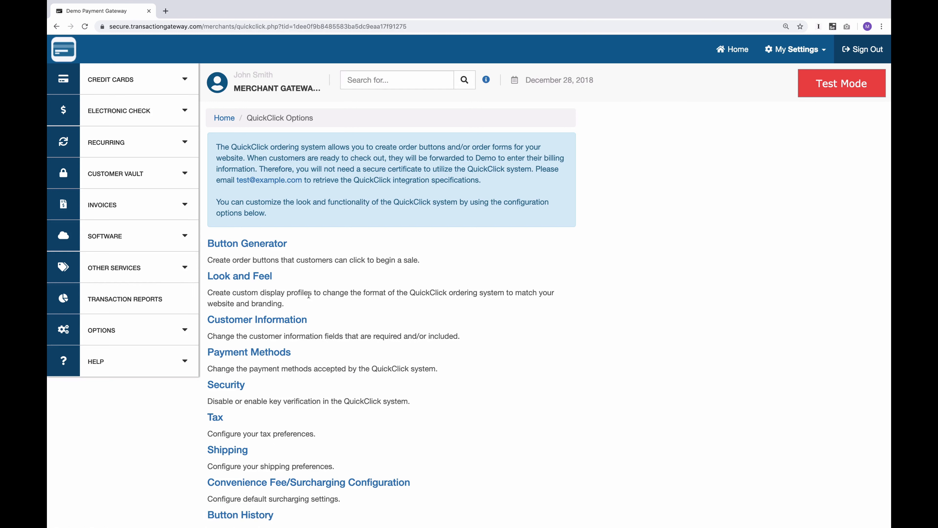
left_click(239, 275)
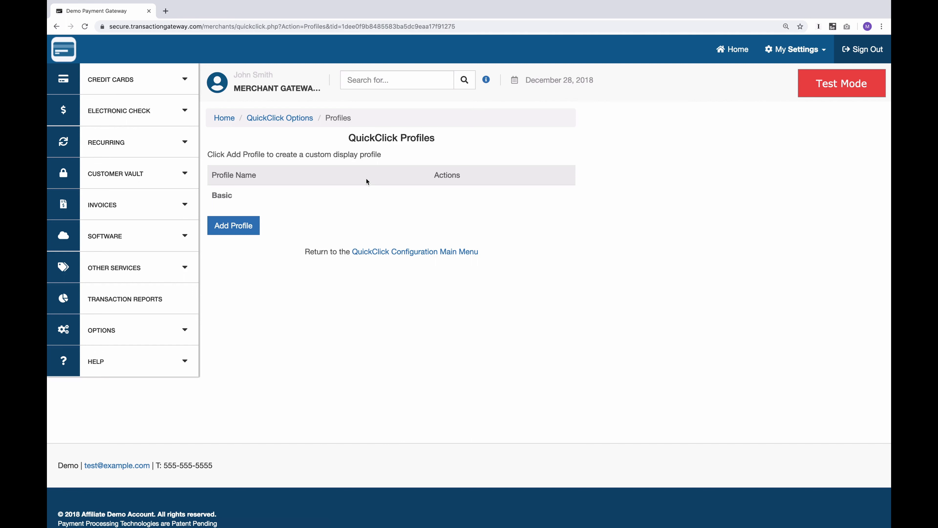
left_click(236, 230)
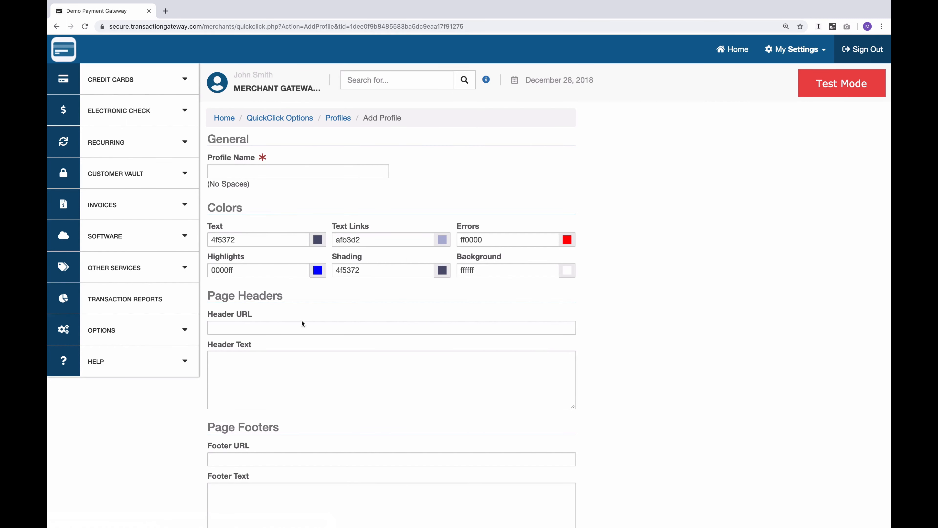
scroll(292, 325, "down", 4)
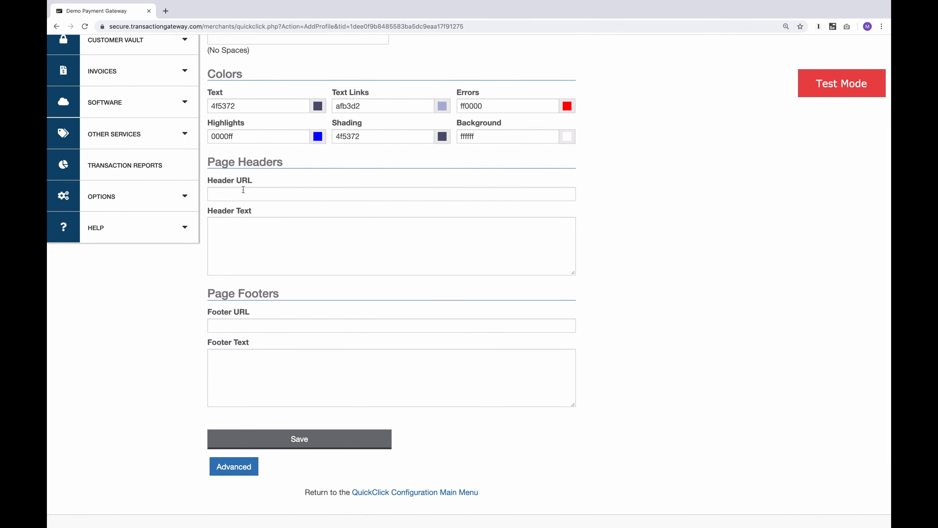
Step: Enter <h1>Hello</h1> as the page header text of the new display profile
left_click(235, 254)
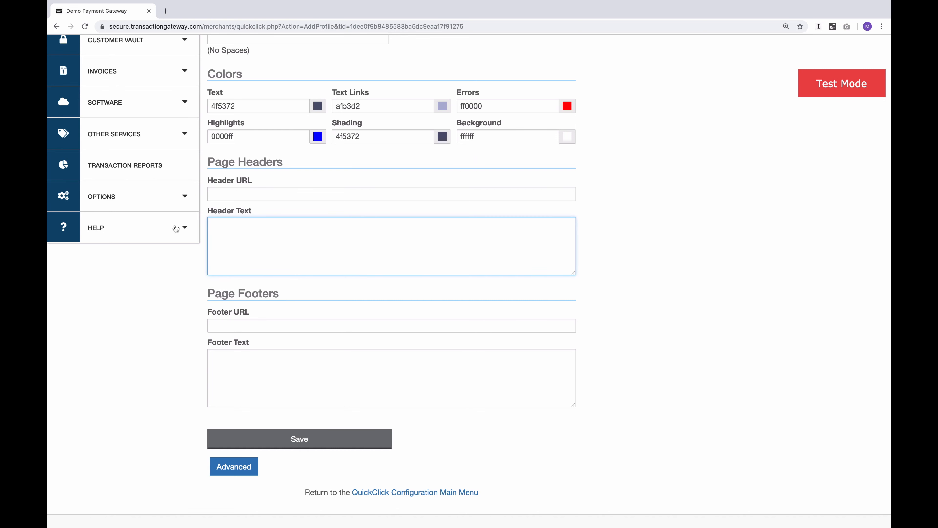
type("He")
type("llo")
type("<h1>")
type("</h1>")
Step: Save the display profile under the name Custom1 and make it the default profile
left_click(296, 444)
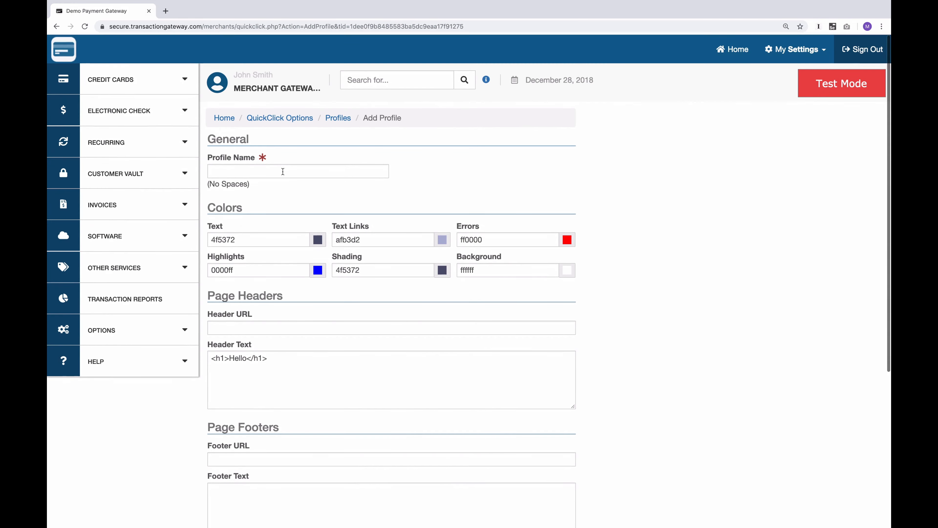
left_click(279, 171)
left_click(267, 191)
scroll(264, 244, "down", 6)
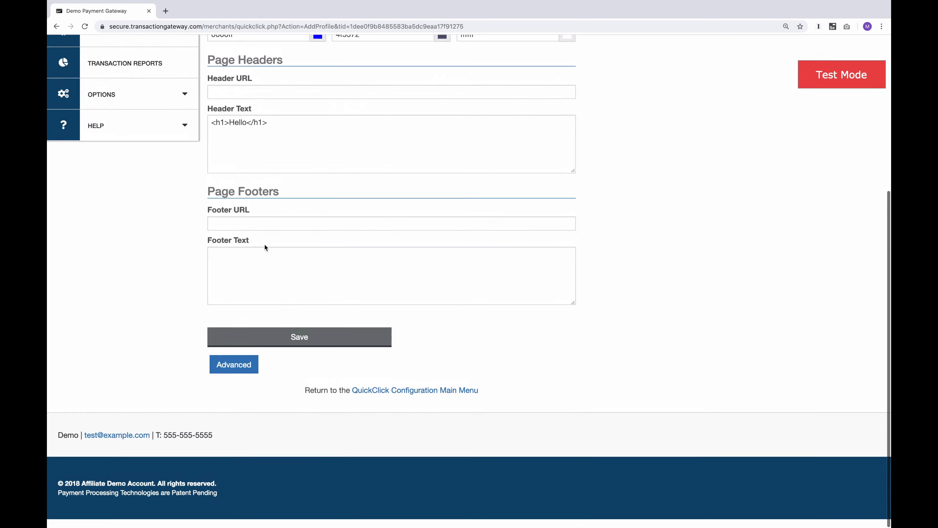
left_click(296, 346)
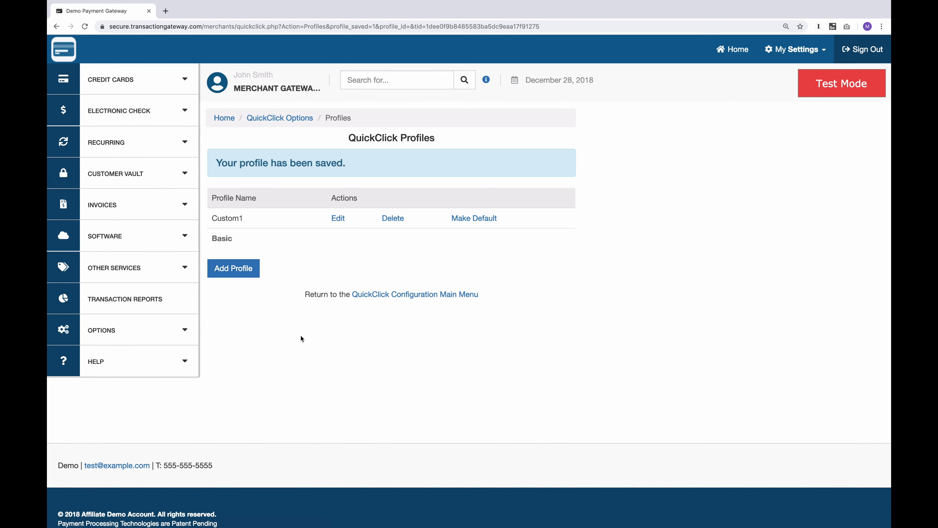
left_click(461, 218)
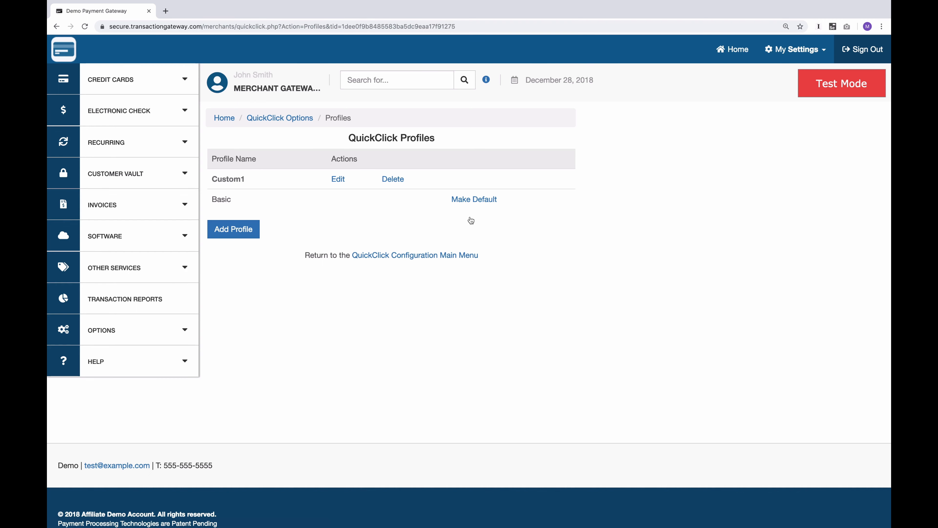
Step: Examine which customer information fields are required, optional or hidden, including the shipping address options and custom fields
left_click(279, 119)
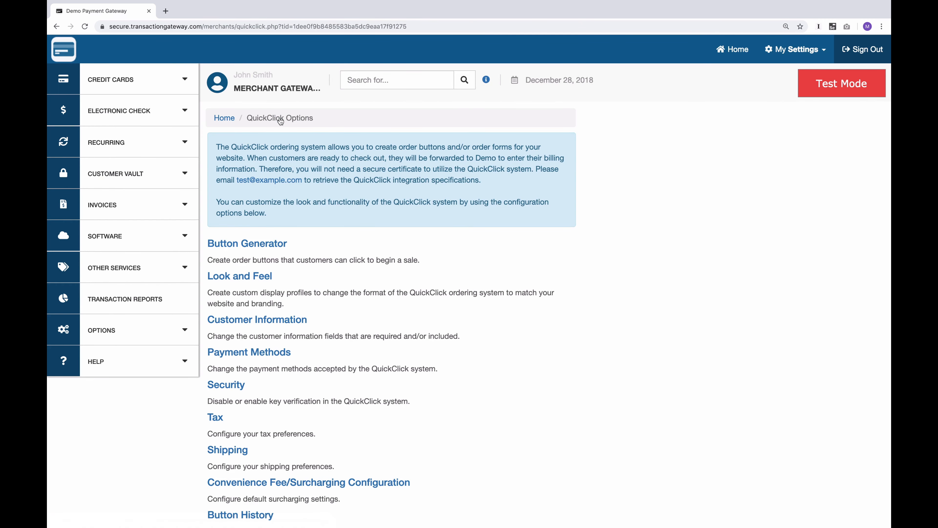
left_click(256, 319)
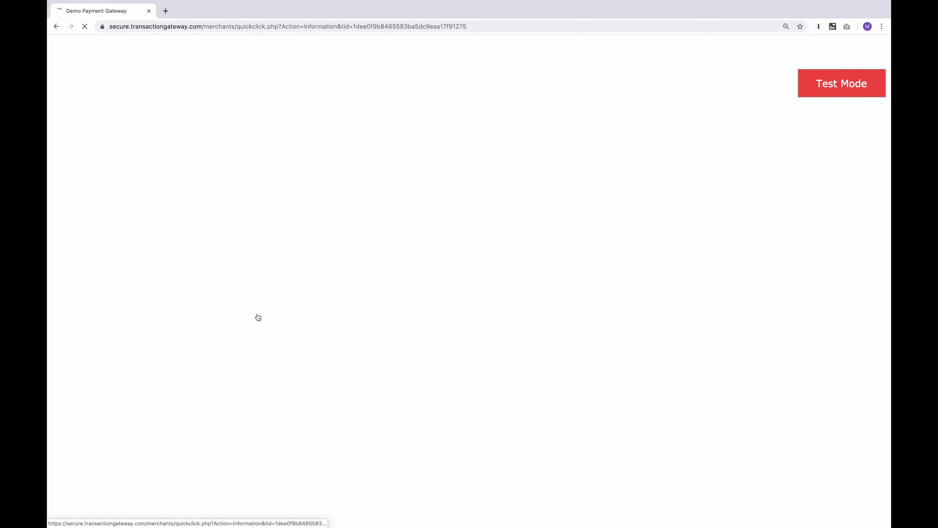
scroll(362, 402, "down", 5)
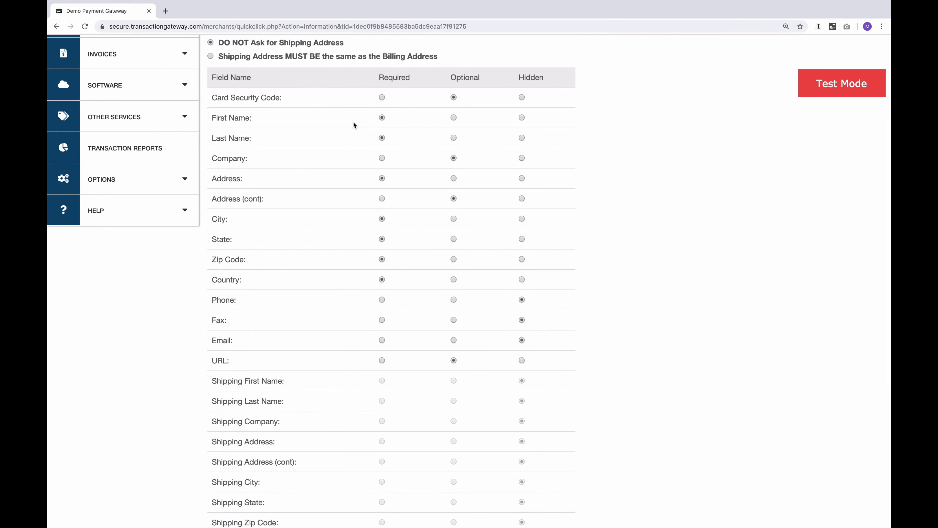
scroll(331, 355, "down", 5)
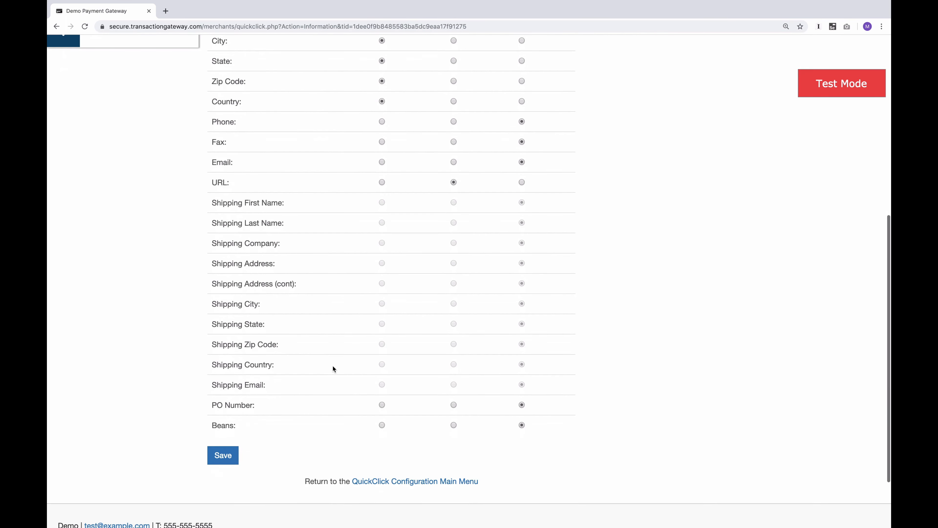
double_click(221, 472)
left_click(270, 478)
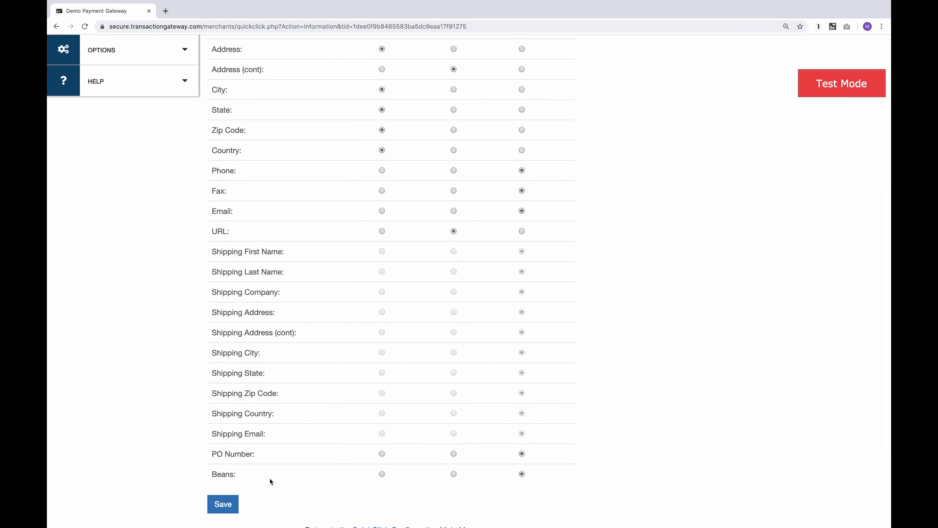
scroll(296, 371, "up", 10)
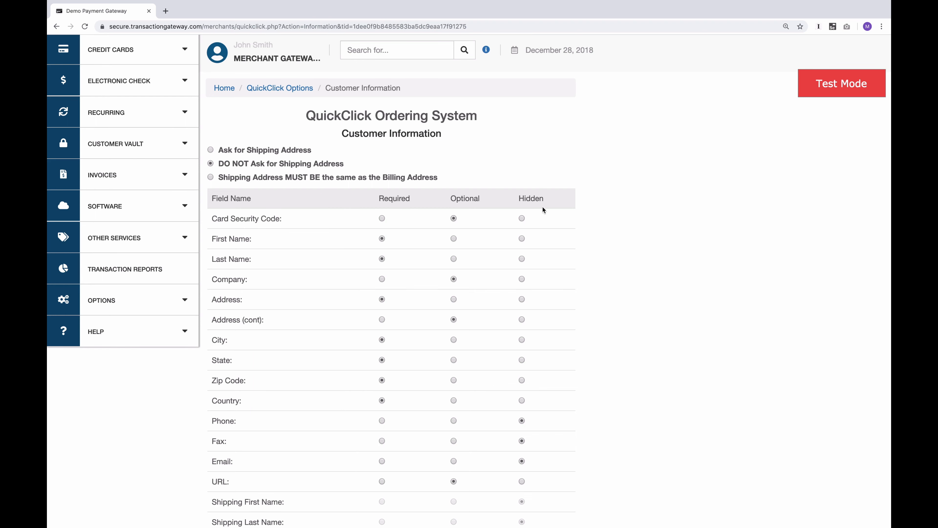
scroll(324, 344, "down", 10)
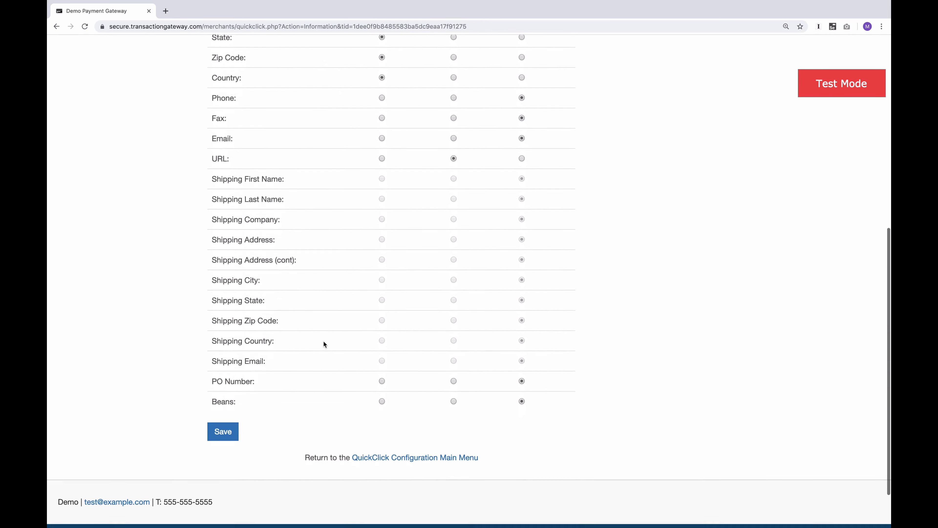
scroll(323, 343, "up", 10)
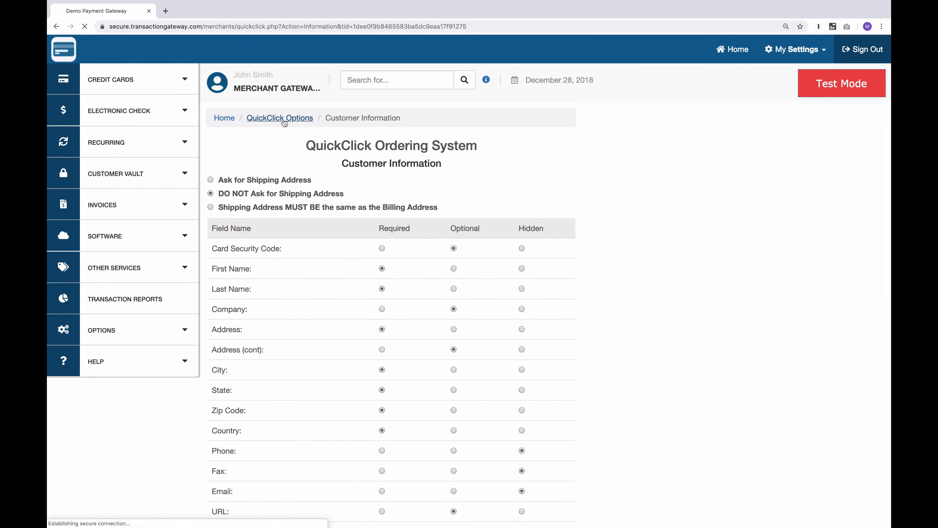
Step: Review the accepted payment methods, followed by the key verification and CAPTCHA security settings
left_click(280, 119)
left_click(244, 349)
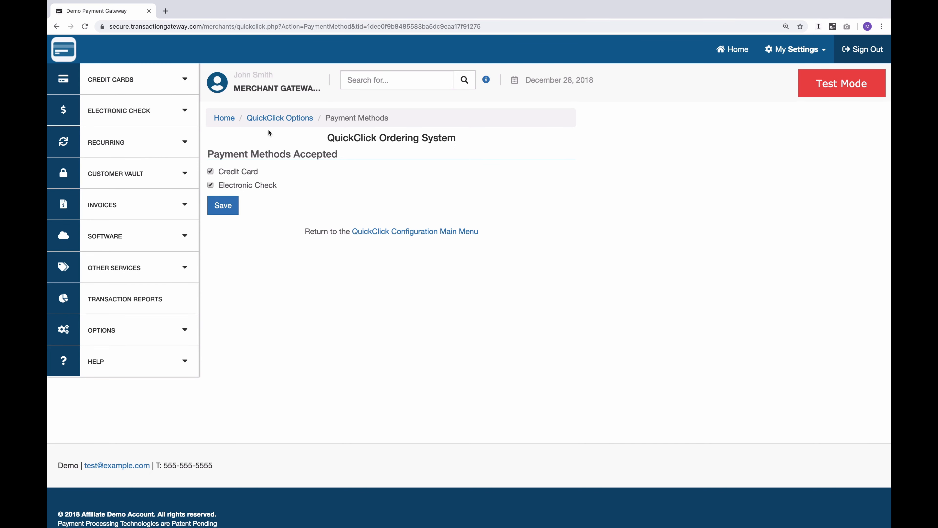
left_click(279, 117)
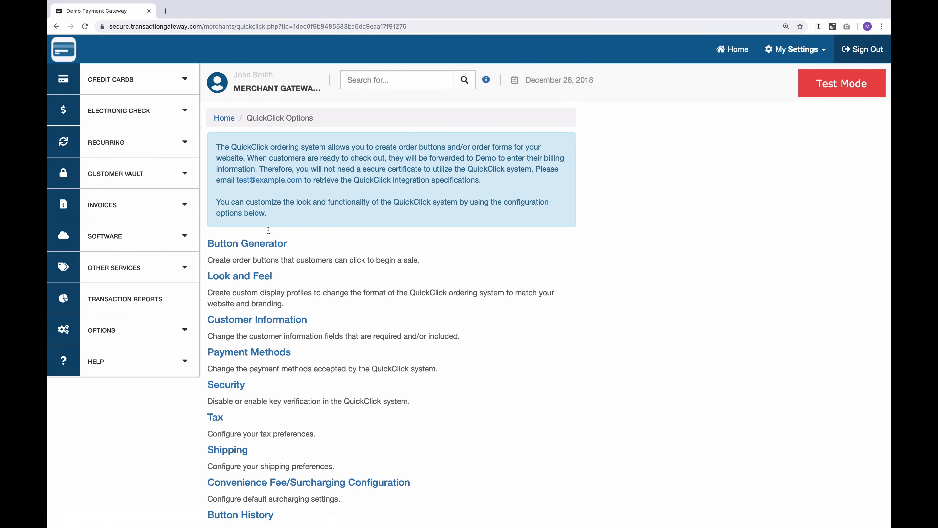
left_click(224, 384)
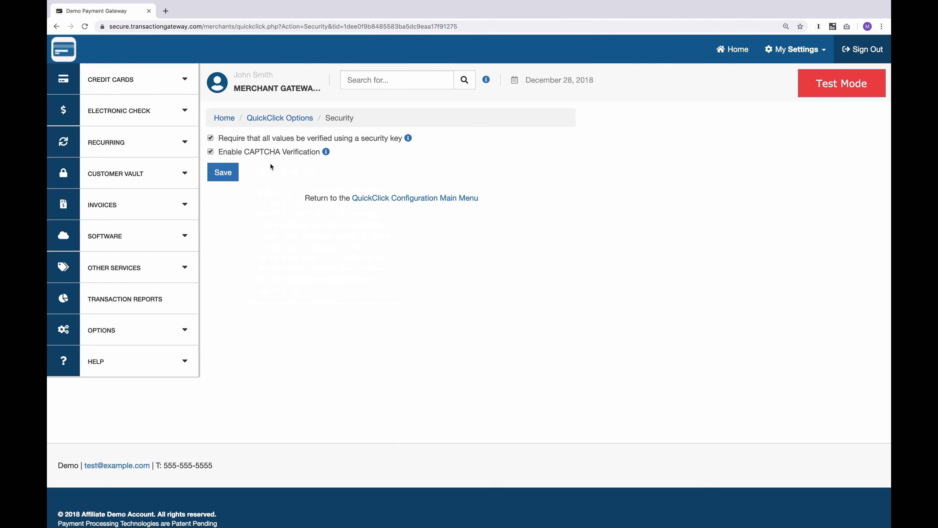
Step: Add a tax rate of 3.50% for Massachusetts in the QuickClick tax settings and save it
left_click(294, 118)
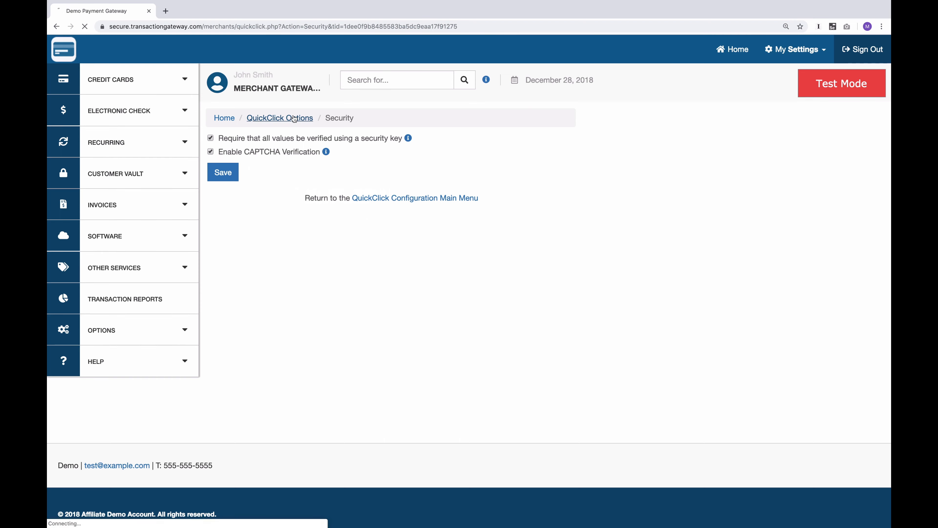
left_click(216, 417)
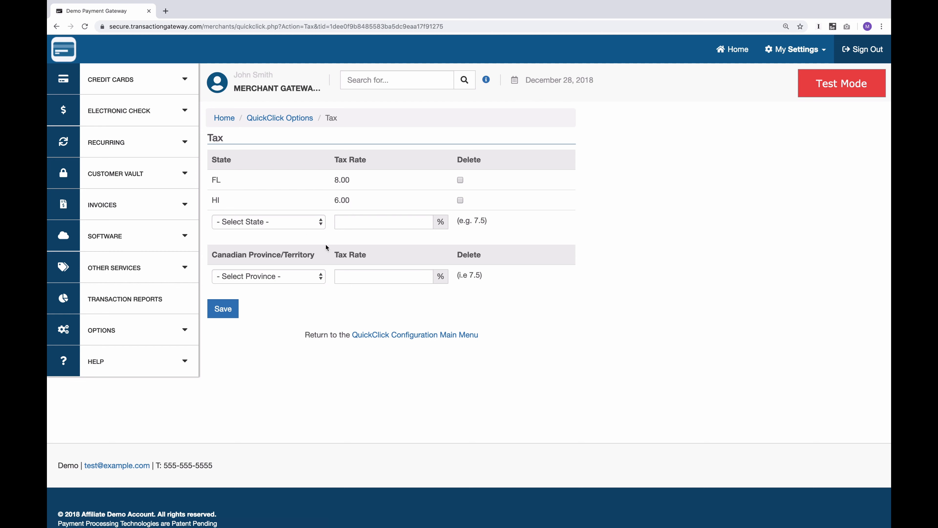
left_click(277, 222)
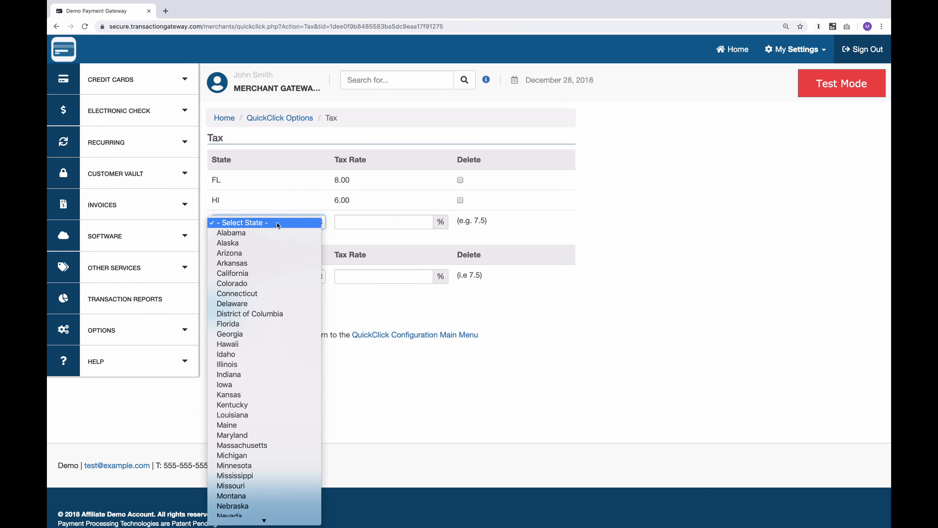
left_click(269, 445)
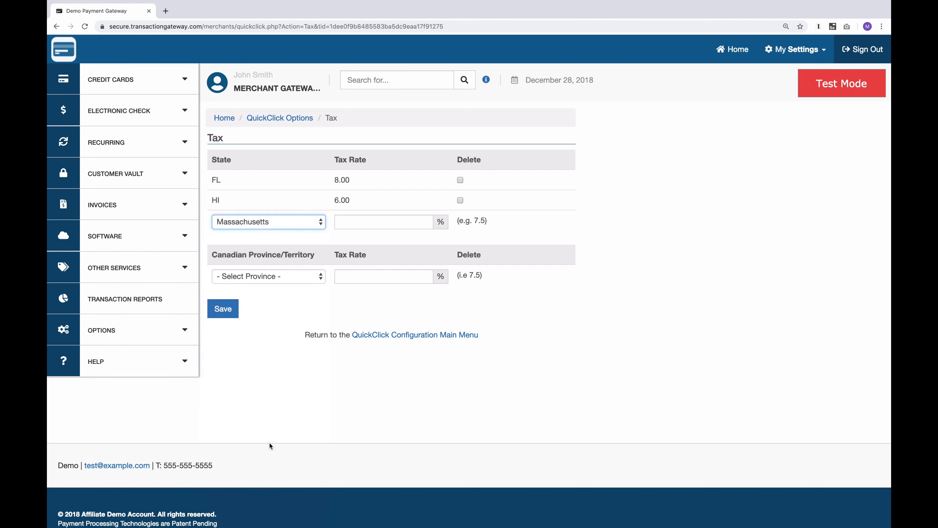
left_click(370, 221)
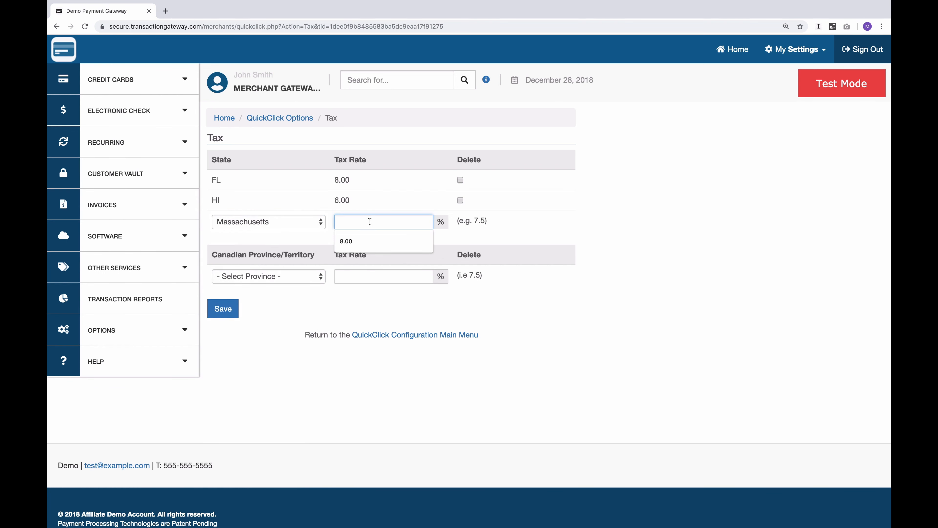
type("3.50")
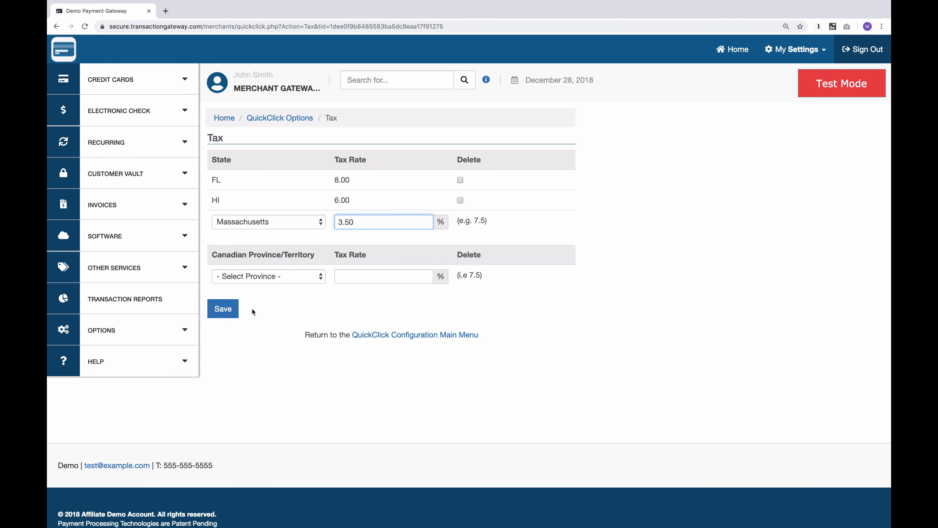
left_click(223, 309)
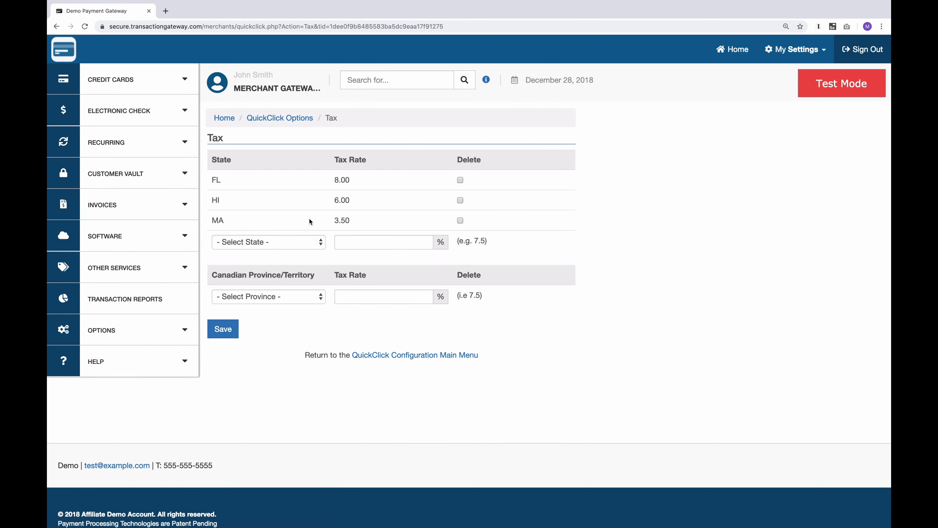
Step: Review the shipping thresholds, rates and shipping type markups, and return to the QuickClick options
left_click(283, 119)
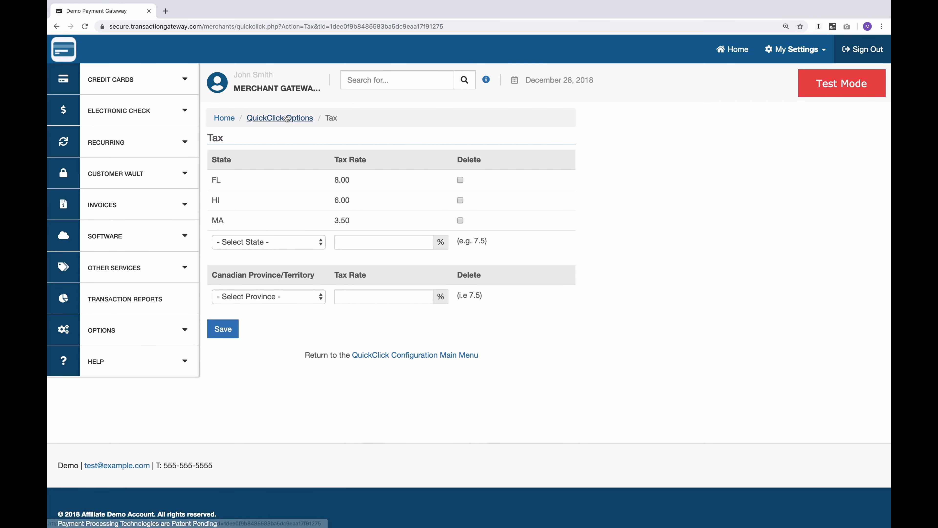
left_click(227, 450)
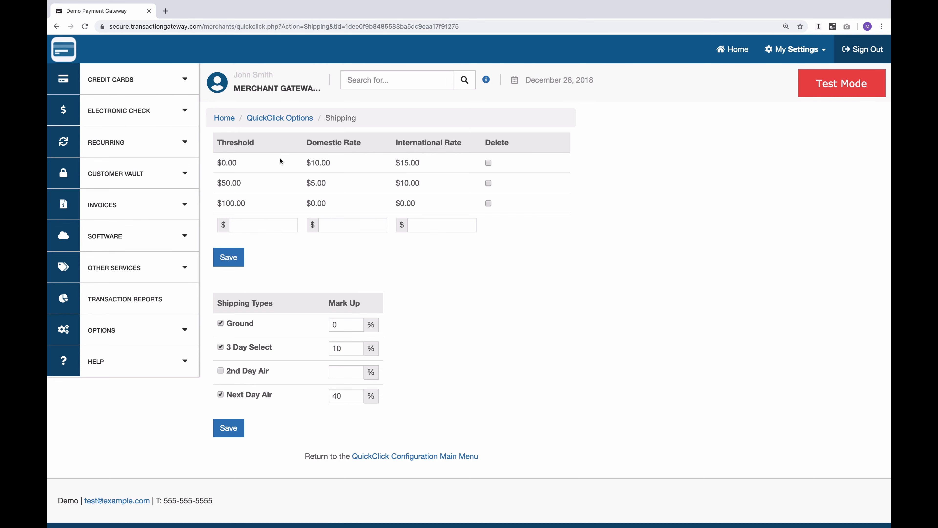
left_click(280, 117)
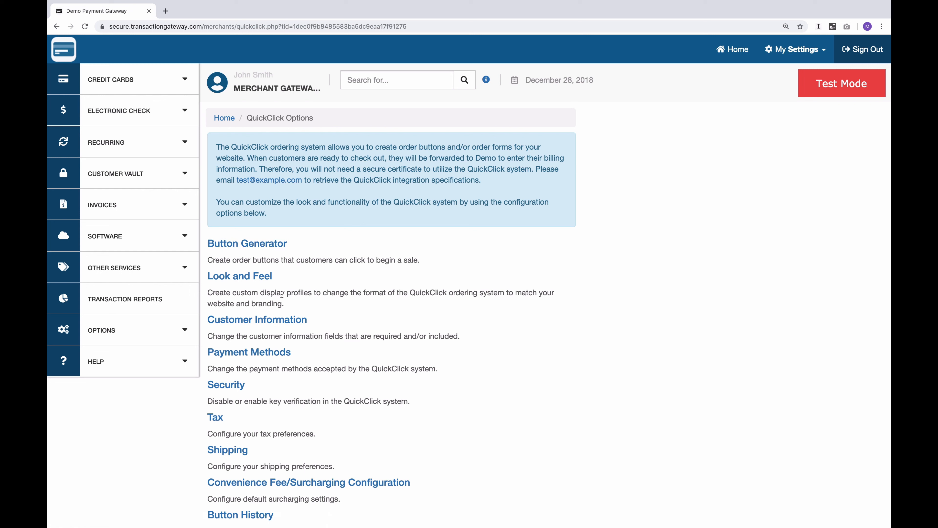
Step: Examine the default surcharge types and the Surcharge and Convenience Fee checkout display choices in the surcharging settings
left_click(241, 482)
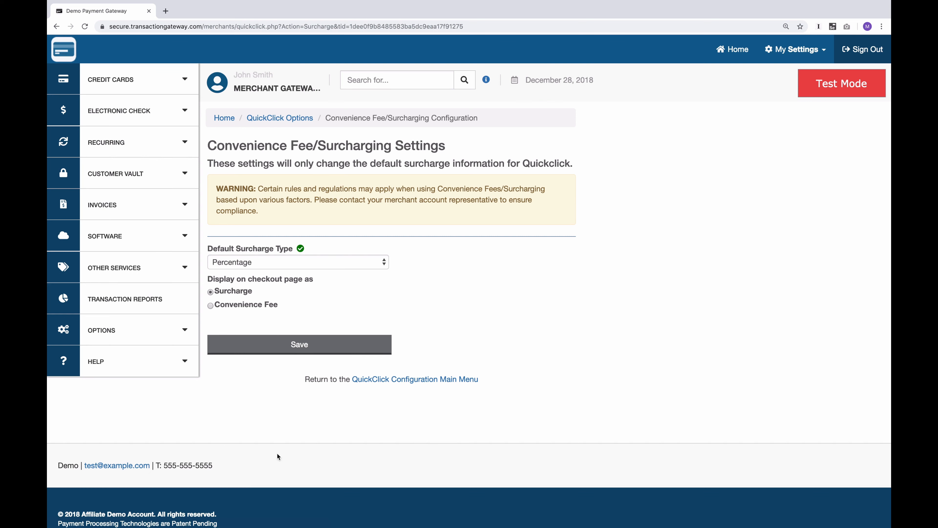
left_click(307, 261)
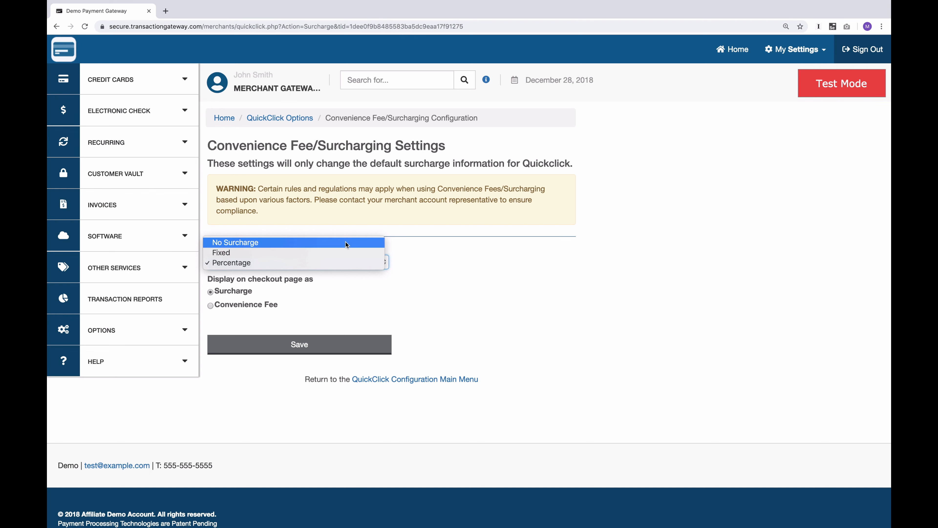
left_click(402, 293)
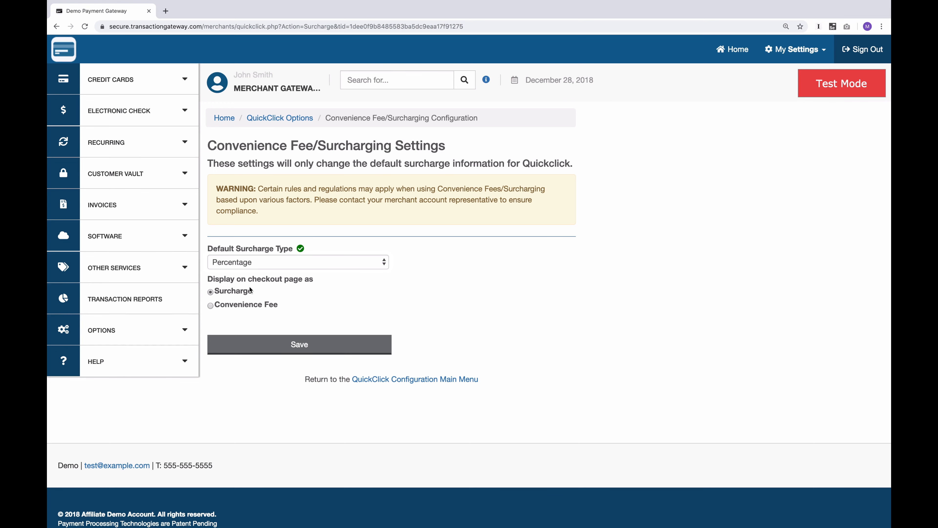
left_click(232, 305)
left_click(231, 307)
Step: Return to the QuickClick options and open the history of previously created buttons
left_click(279, 117)
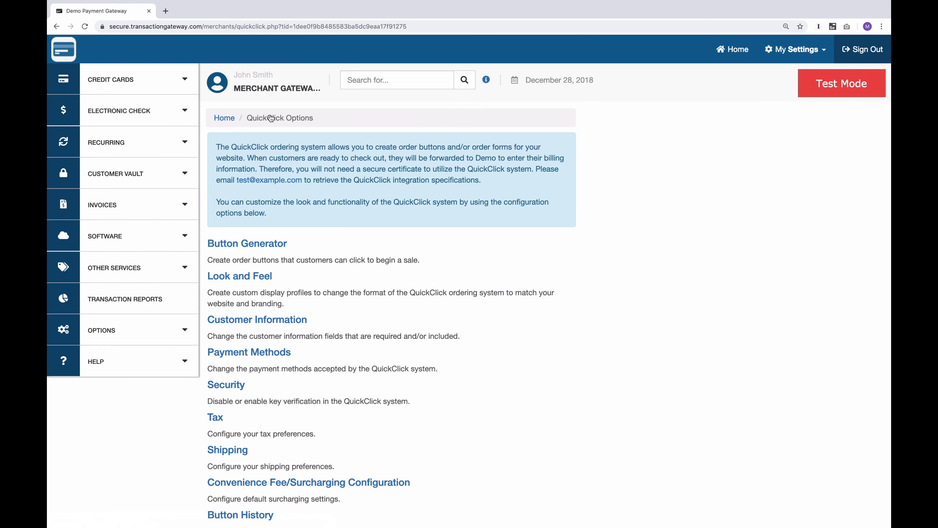
scroll(298, 355, "down", 3)
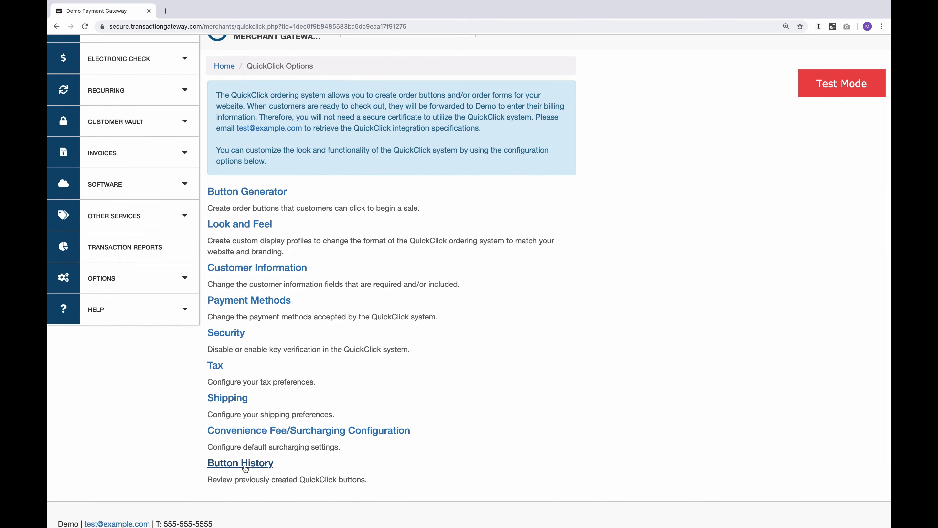
left_click(245, 466)
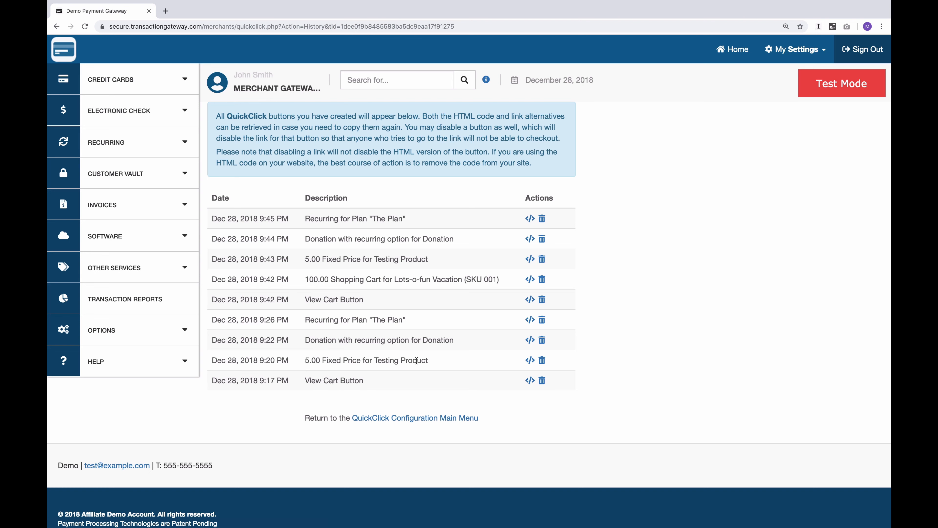
Step: View the HTML code and alternative link of the 9:20 PM "5.00 Fixed Price for Testing Product" button, and close them
left_click_drag(416, 360, 391, 360)
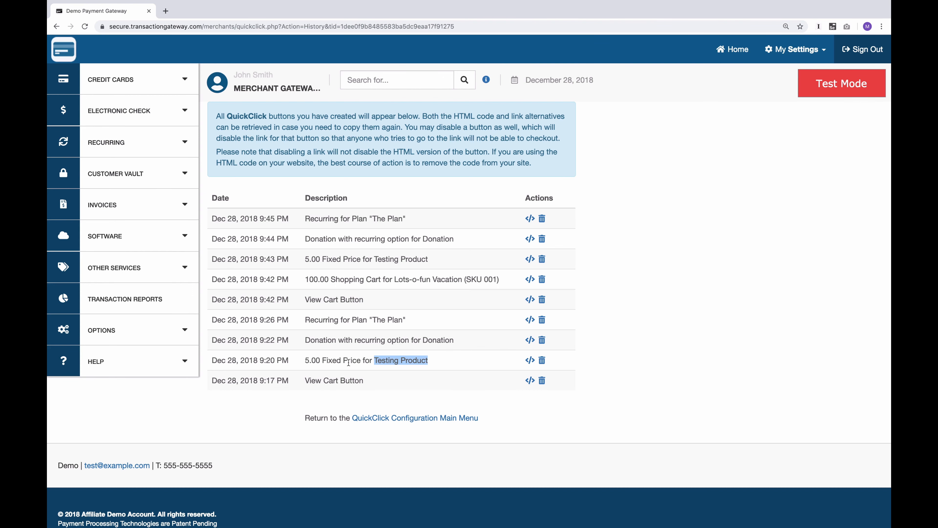
left_click(331, 359)
mouse_move(332, 359)
left_mouse_down()
mouse_move(349, 359)
mouse_move(316, 361)
left_mouse_up()
left_click(303, 361)
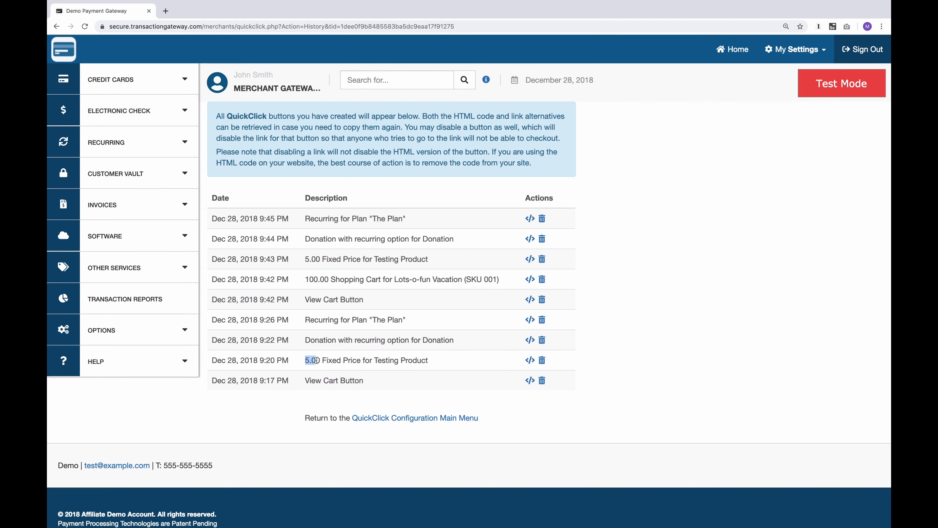
left_click(530, 361)
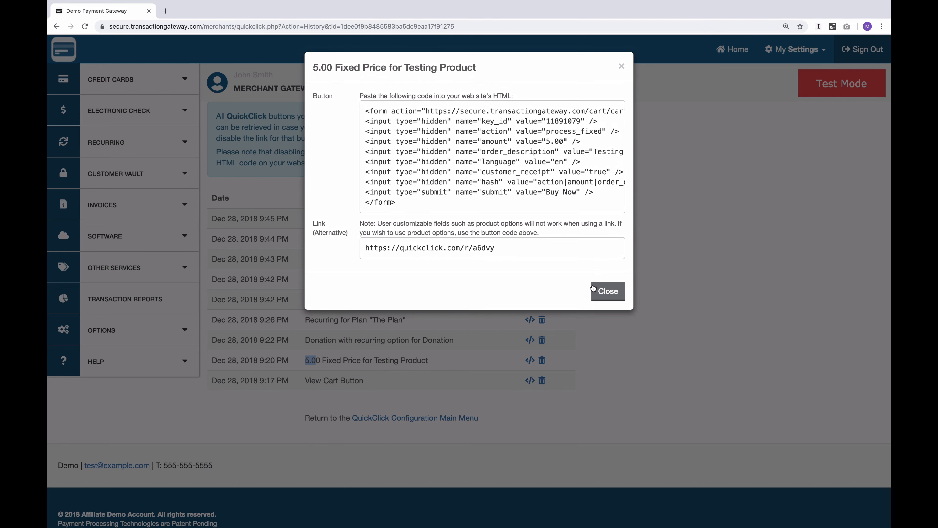
left_click(607, 291)
left_click(613, 332)
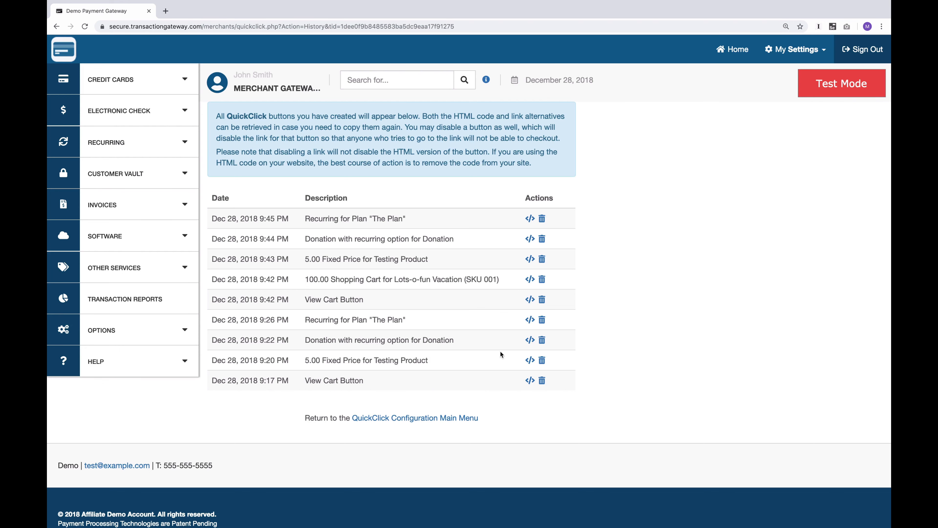
Step: Delete and disable the 9:20 PM "5.00 Fixed Price for Testing Product" button in the button history
left_click(544, 361)
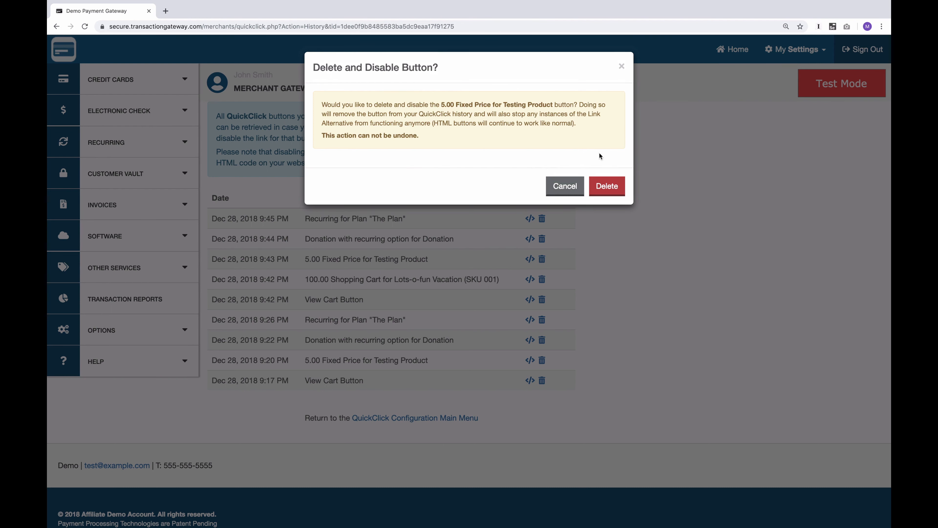
left_click(612, 187)
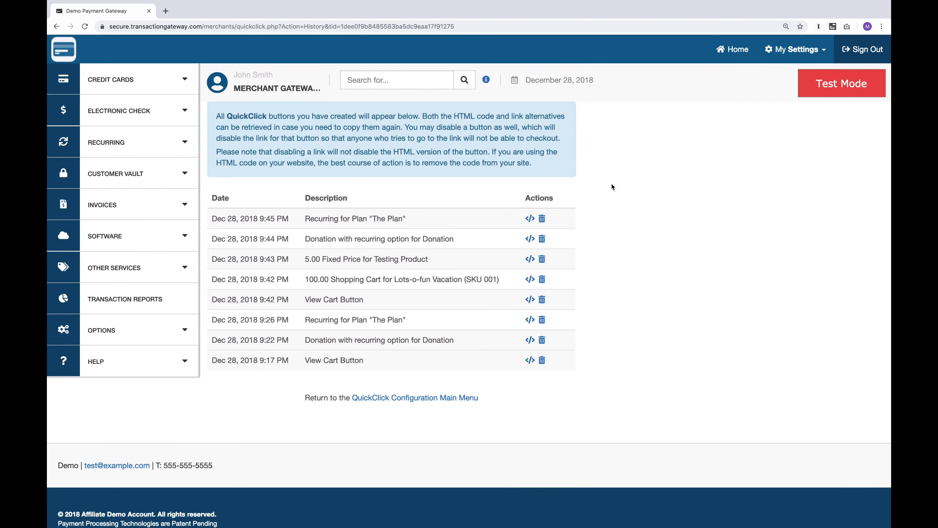